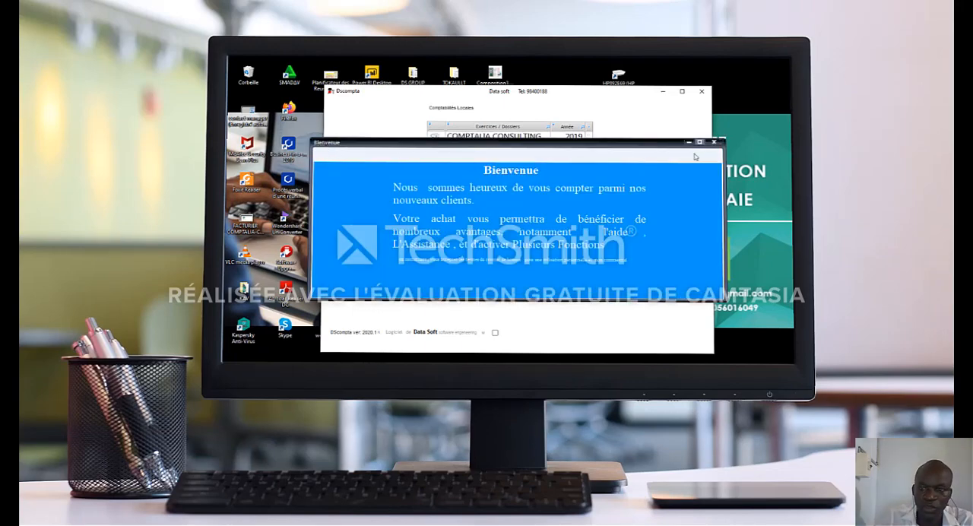
# Dismiss the welcome window, open the COMPTALIA CONSULTING 2019 dossier and display its monthly results chart.
pyautogui.click(715, 143)
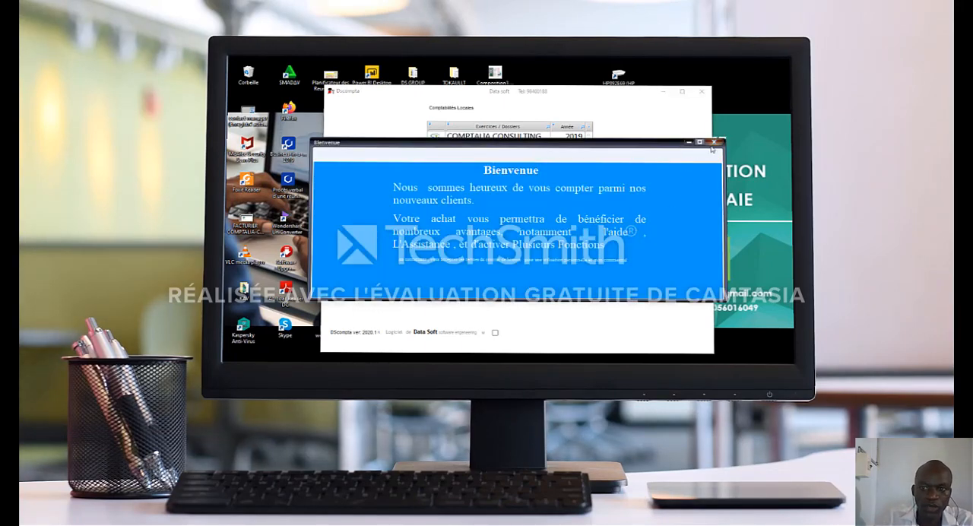
pyautogui.click(714, 143)
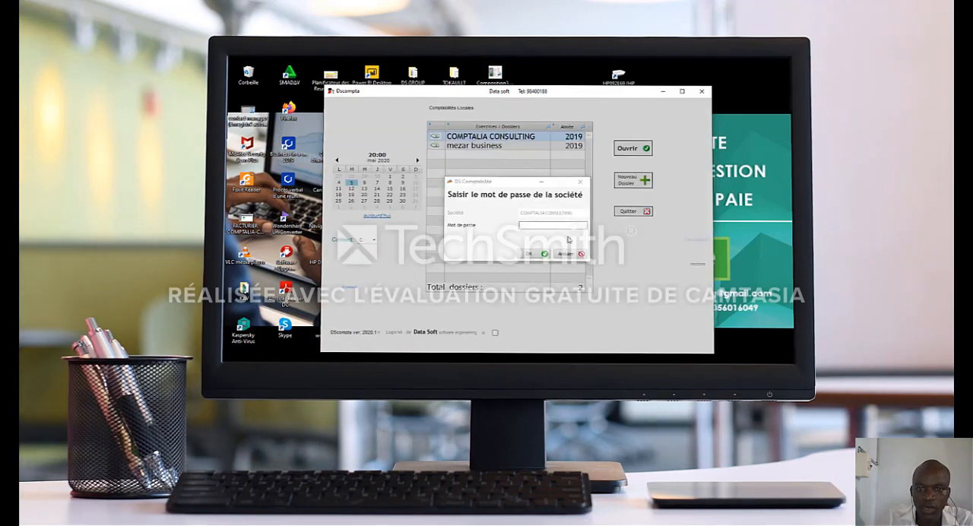
pyautogui.click(533, 254)
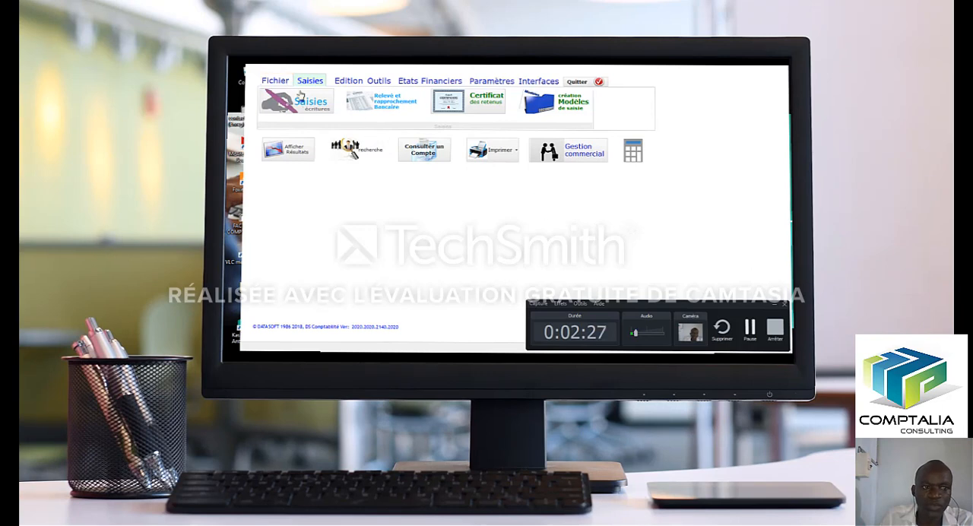
pyautogui.click(308, 155)
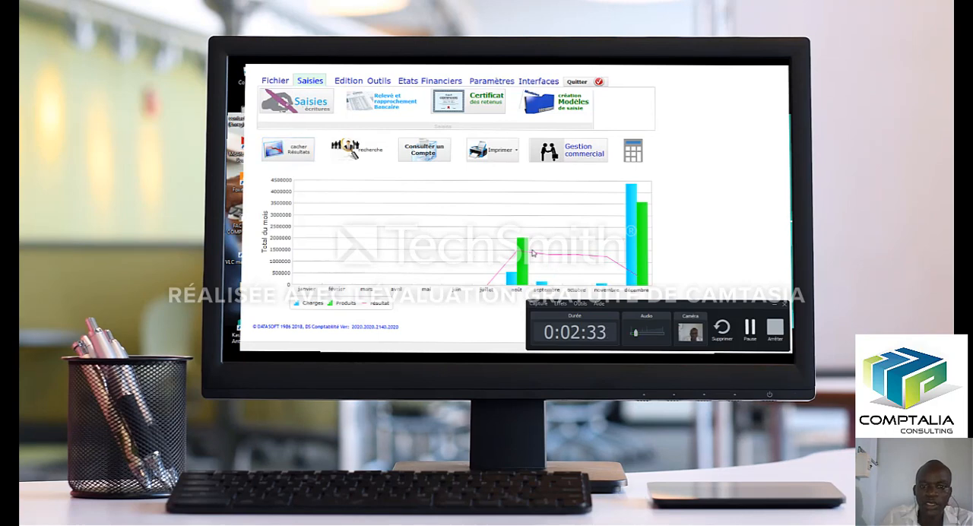
pyautogui.moveTo(534, 253)
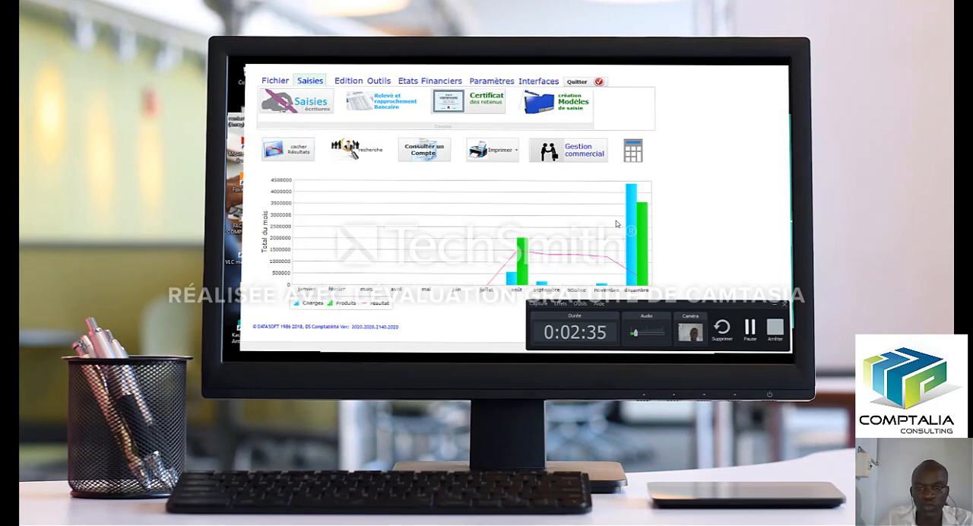
# In the chart of accounts, delete the existing accounts starting with 100000 Capital, 101100 and 121001, and close the account window.
pyautogui.click(276, 81)
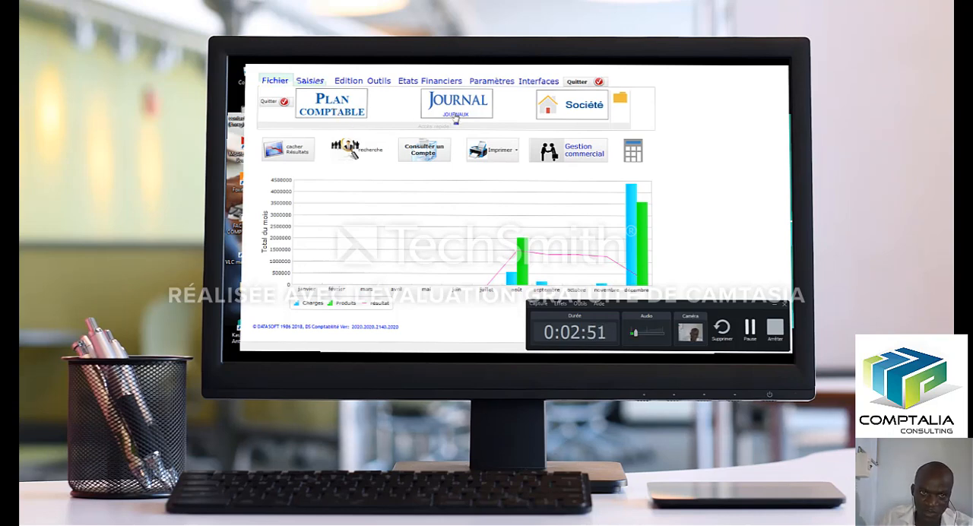
pyautogui.click(339, 111)
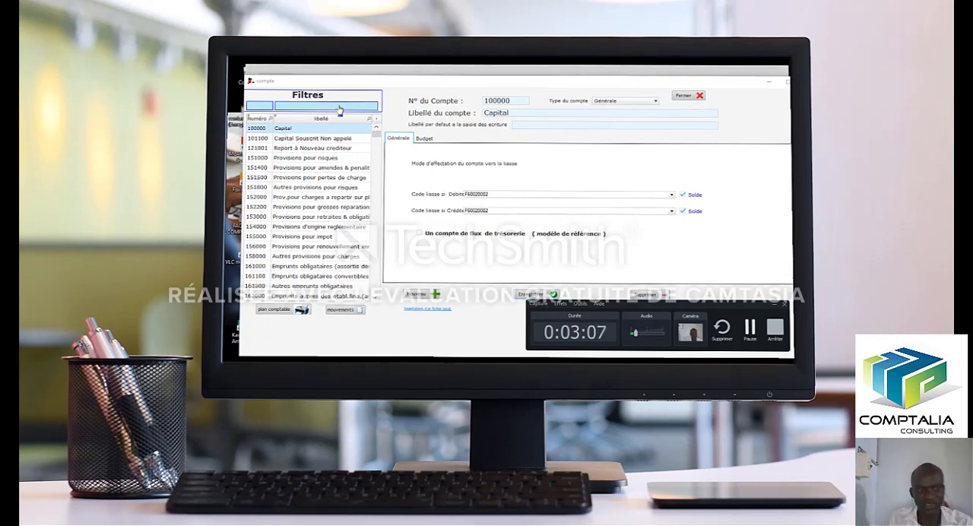
pyautogui.click(260, 132)
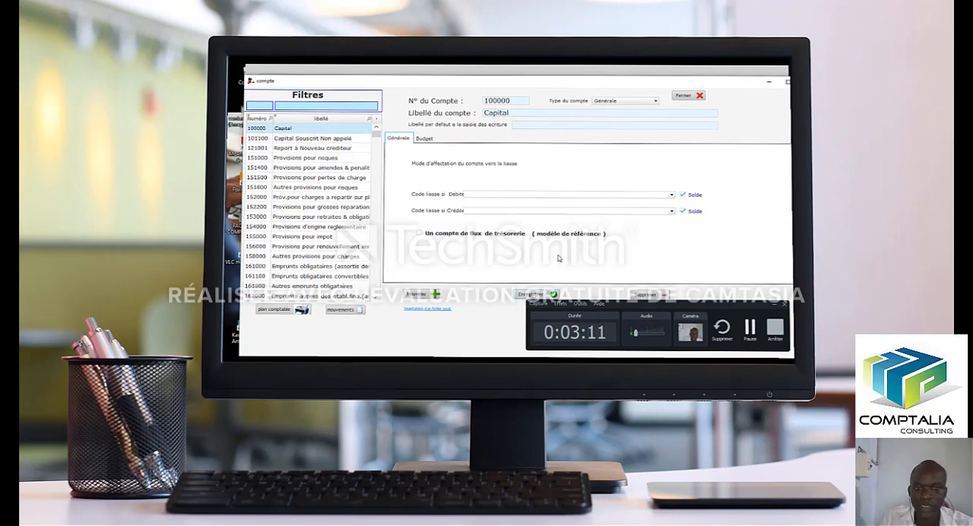
pyautogui.moveTo(642, 313); pyautogui.dragTo(641, 327)
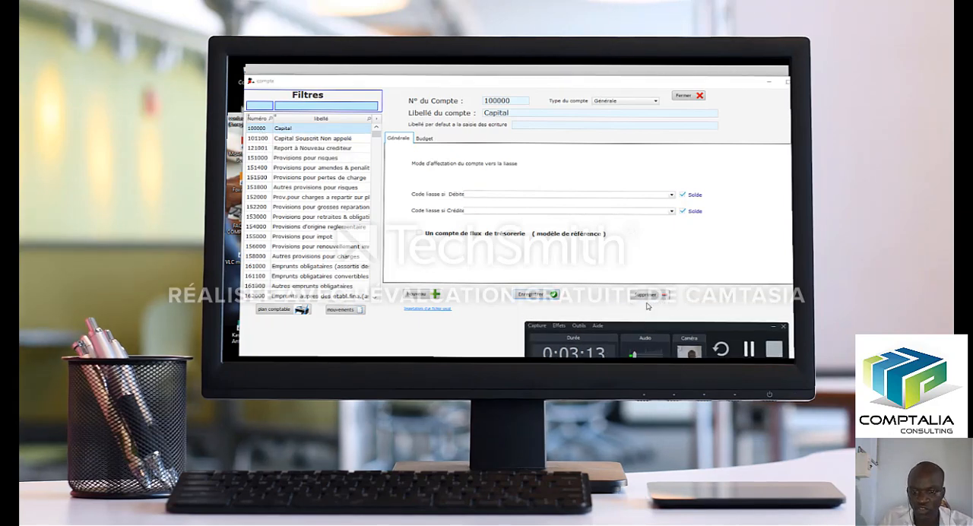
pyautogui.click(641, 305)
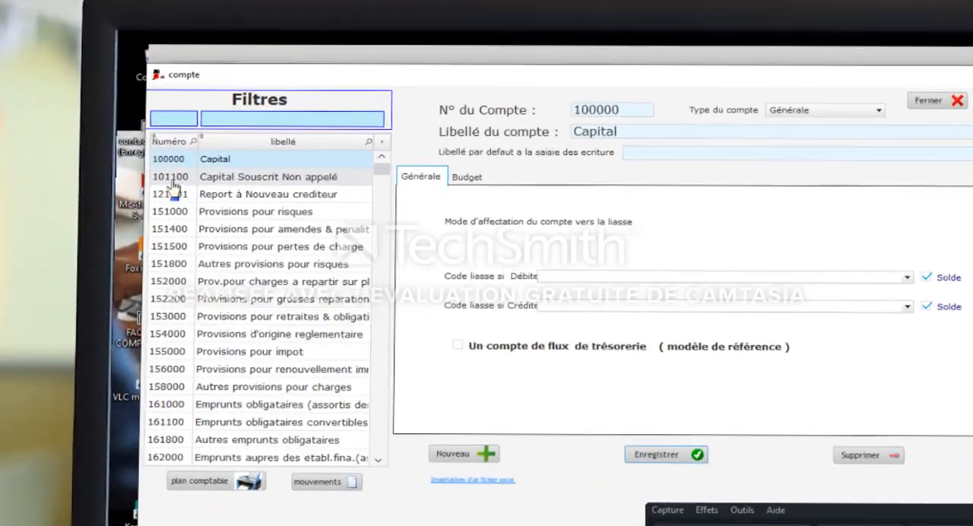
pyautogui.click(257, 141)
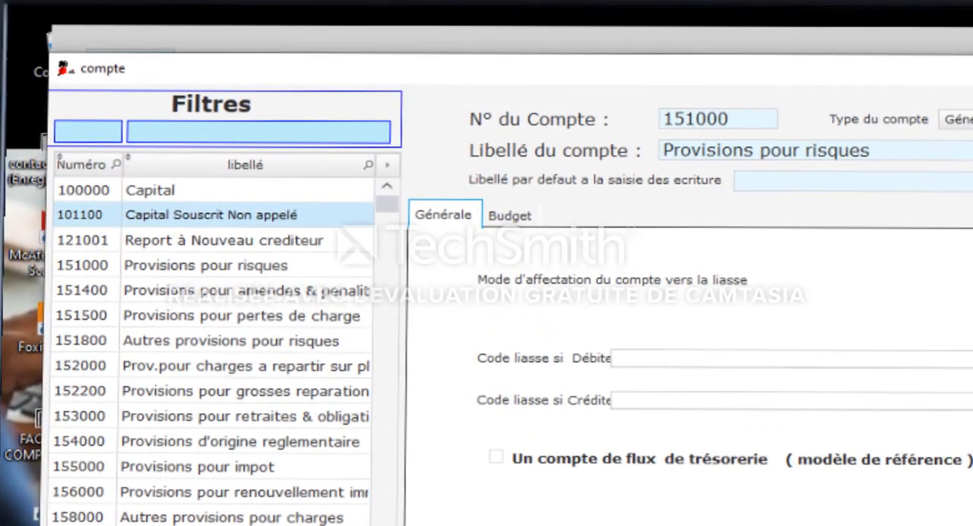
pyautogui.click(161, 240)
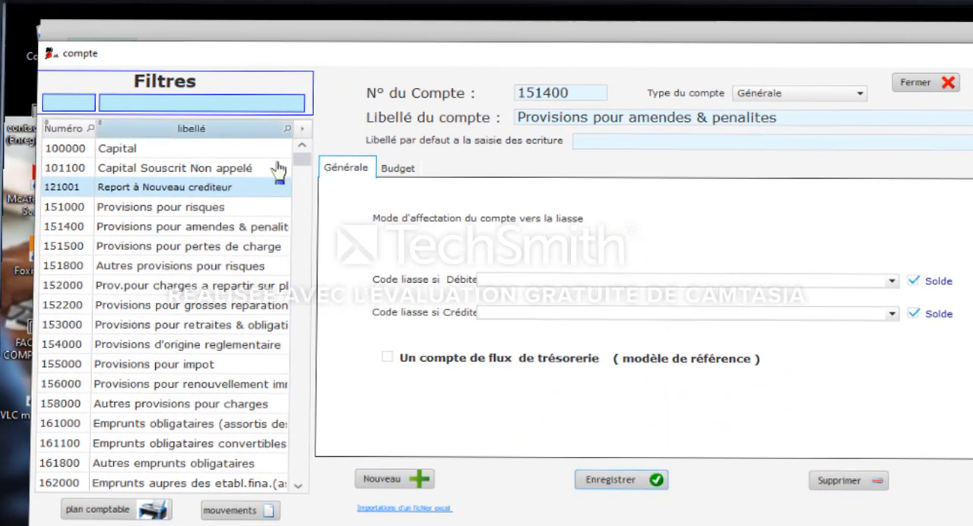
pyautogui.click(917, 85)
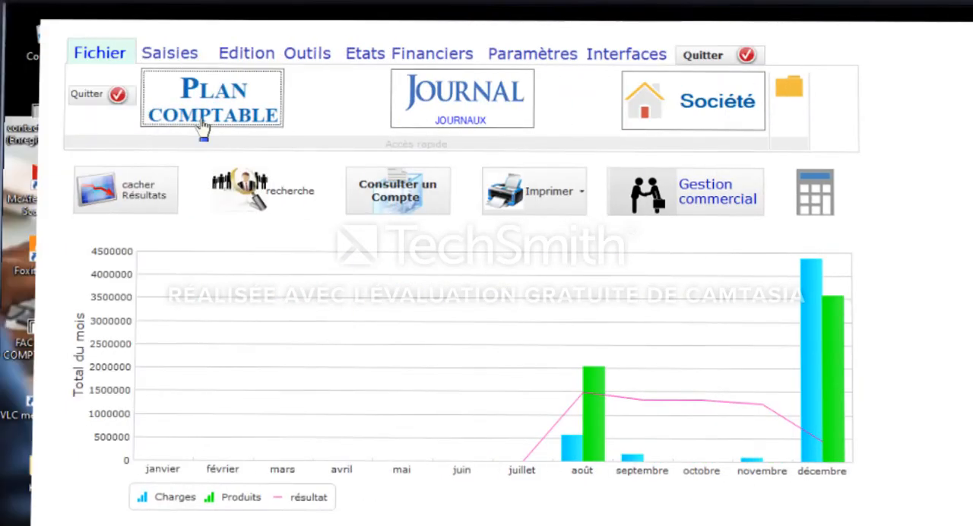
# Reopen the chart of accounts and filter the account numbers by prefix 10, settling on prefix 1.
pyautogui.click(204, 122)
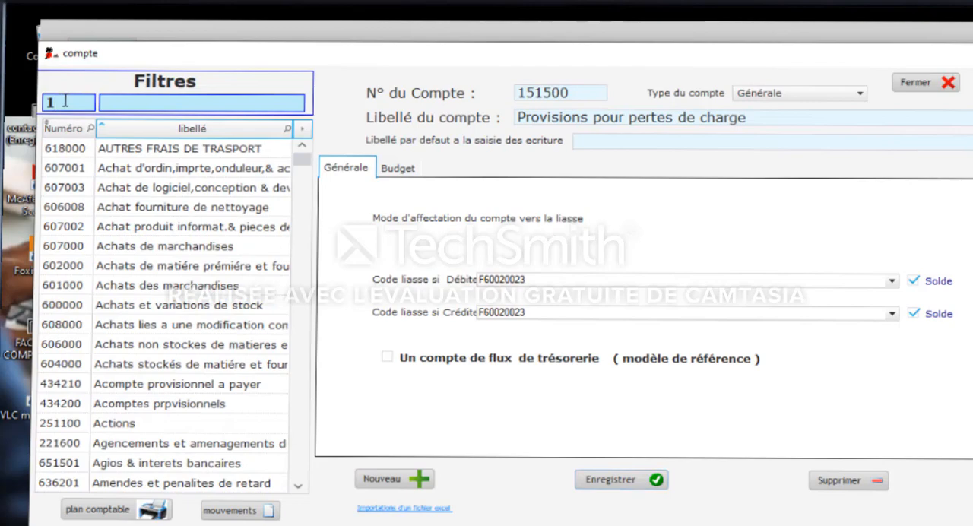
pyautogui.write('0')
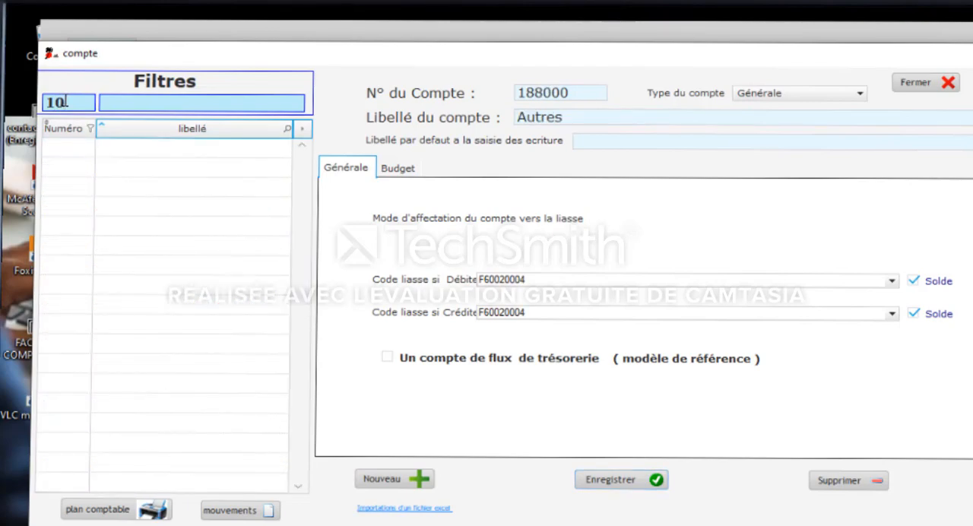
pyautogui.press('BackSpace')
pyautogui.write('1')
pyautogui.press('BackSpace')
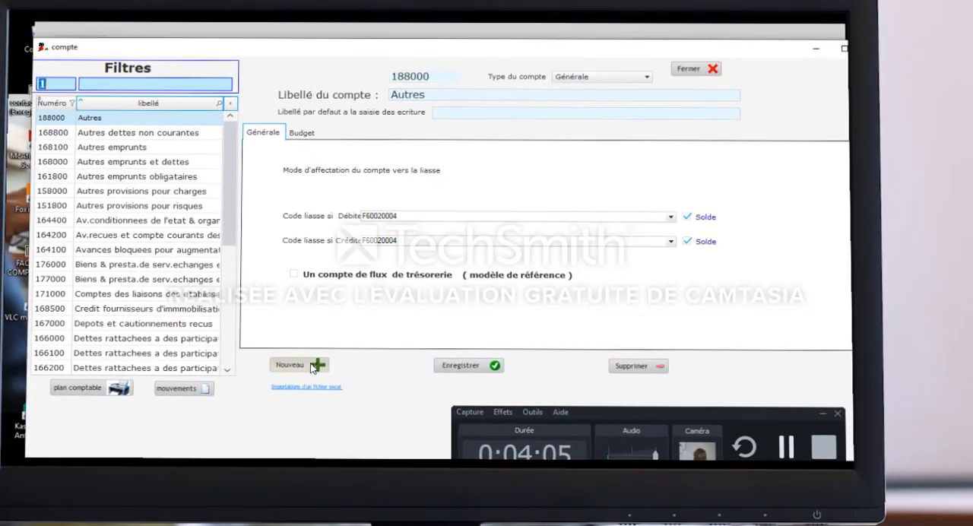
# Create general account 101000 with the label CAPITAL and save it.
pyautogui.click(283, 346)
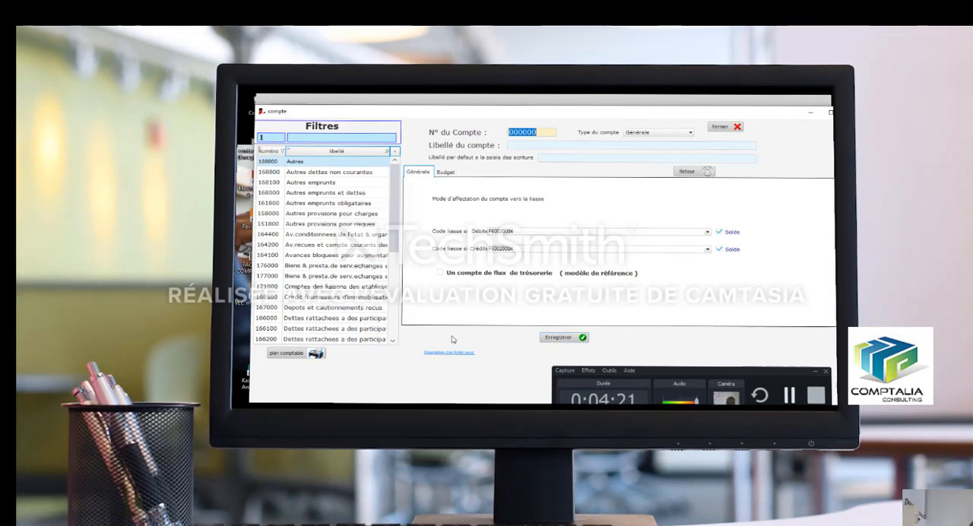
pyautogui.write('4')
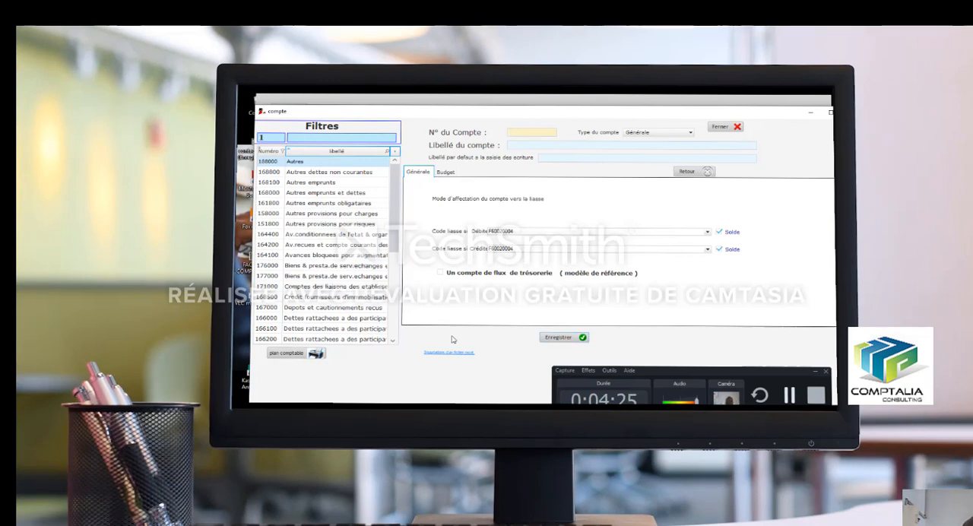
pyautogui.write('10')
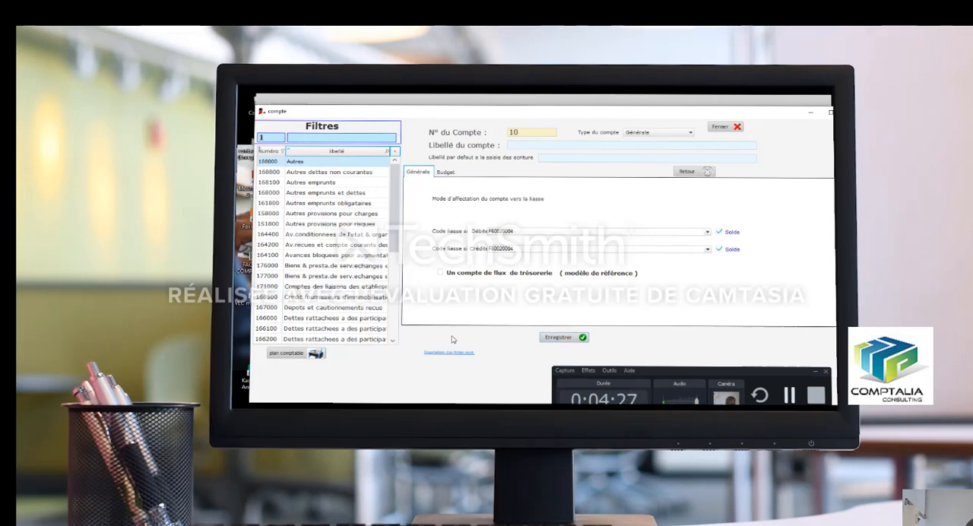
pyautogui.write('1000')
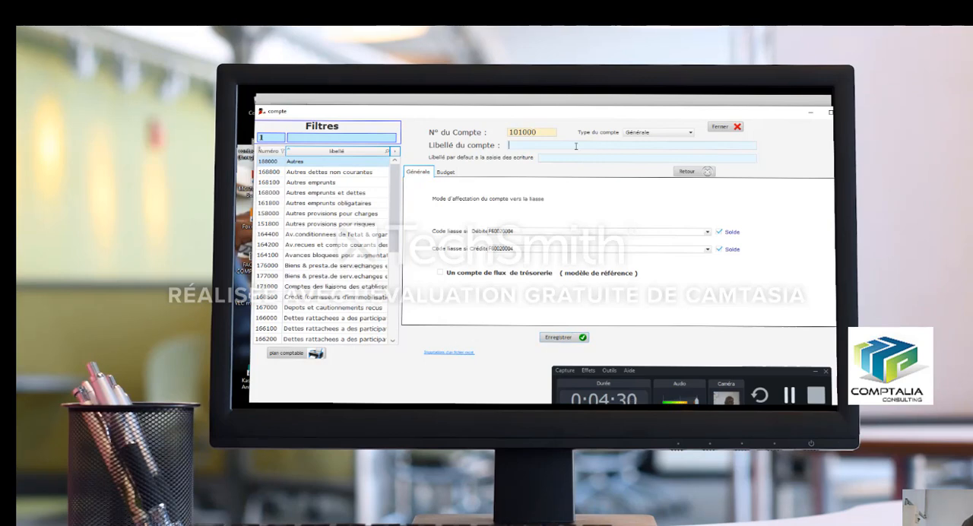
pyautogui.write('CA')
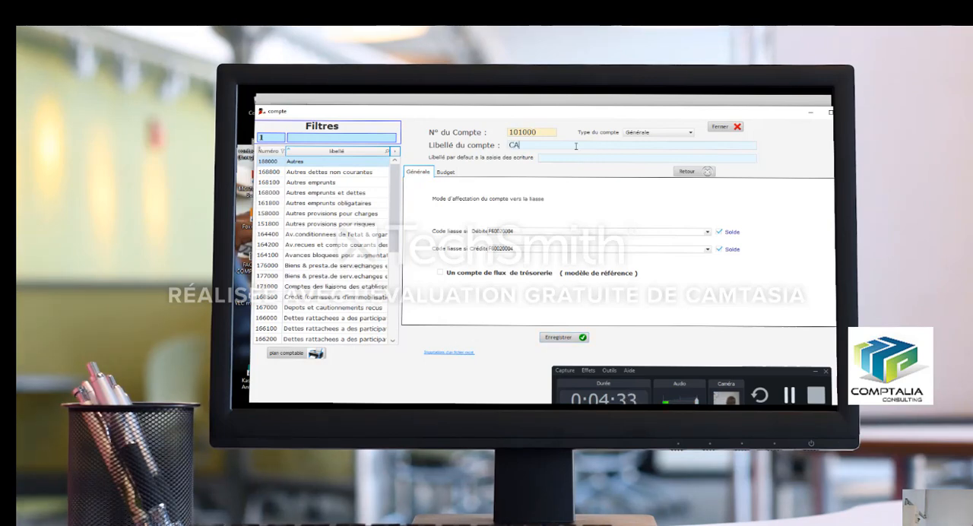
pyautogui.write('PITAL')
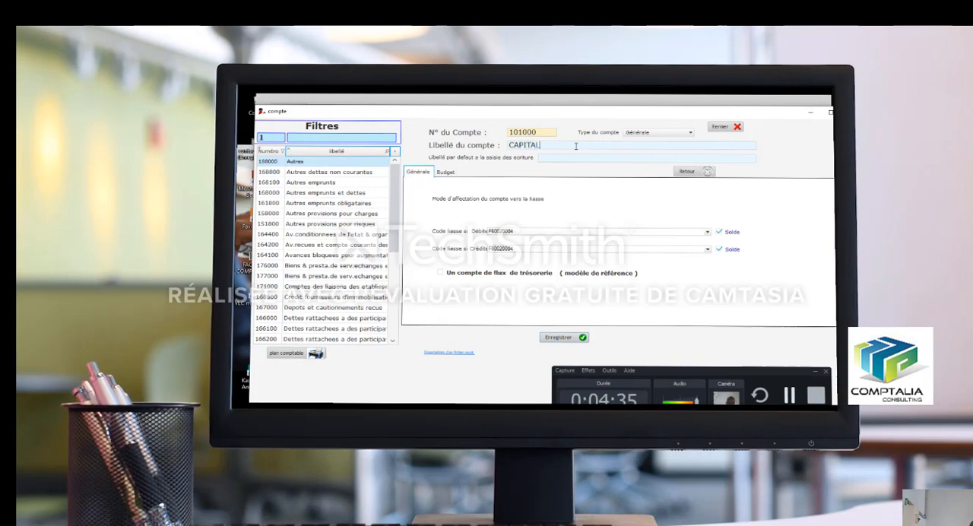
pyautogui.click(575, 338)
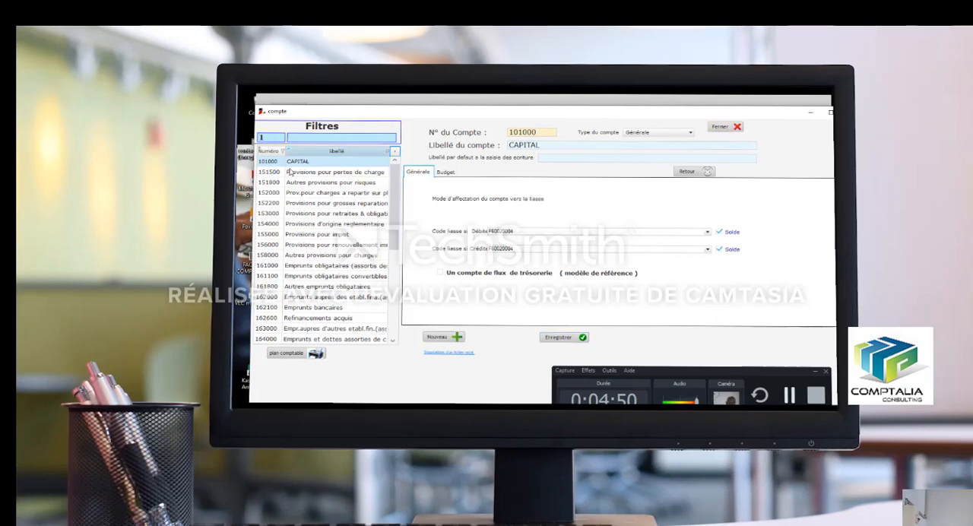
# Close and reopen the chart of accounts to check the new CAPITAL account, and view account 151500 Provisions pour pertes de charge.
pyautogui.click(297, 173)
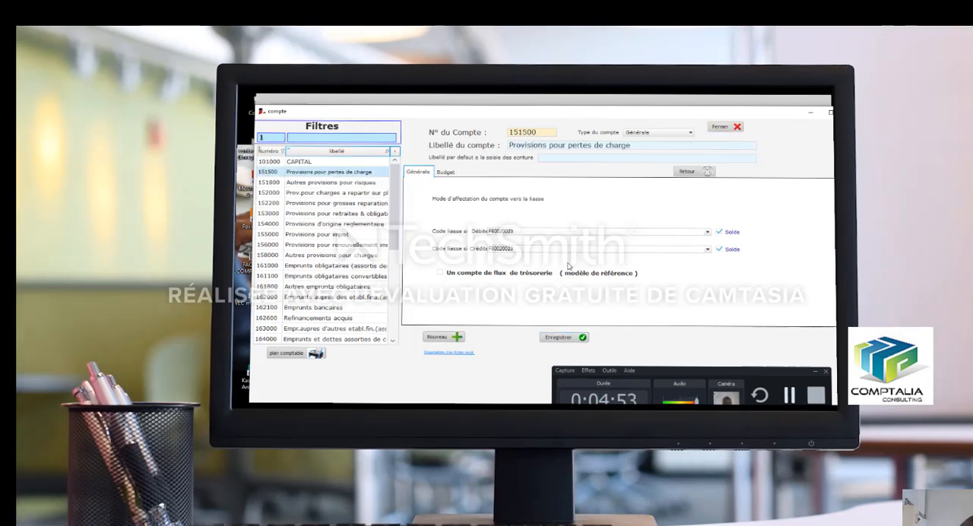
pyautogui.click(726, 126)
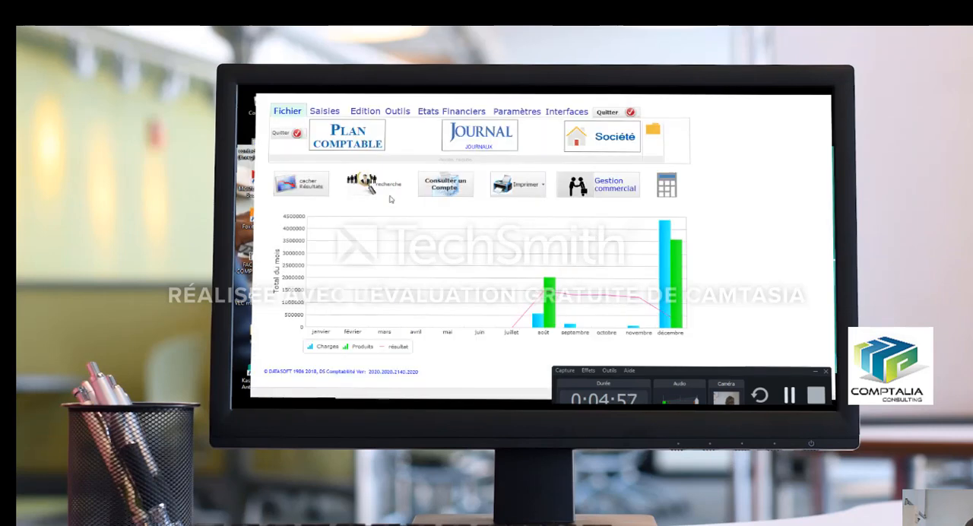
pyautogui.click(356, 144)
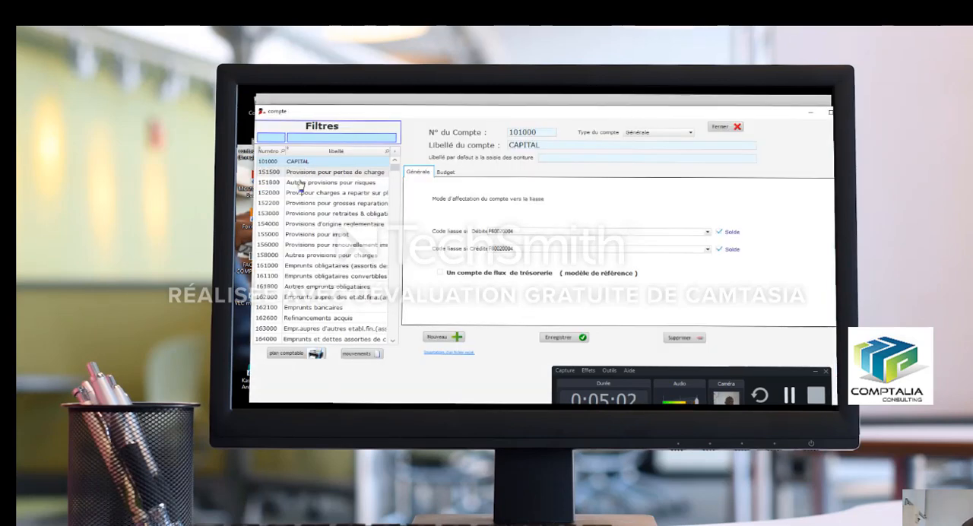
pyautogui.click(322, 173)
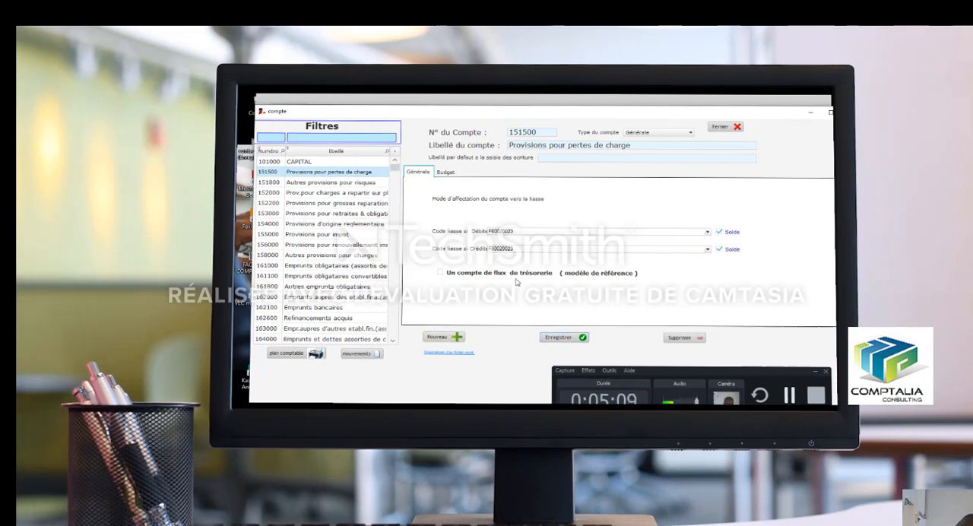
pyautogui.click(791, 397)
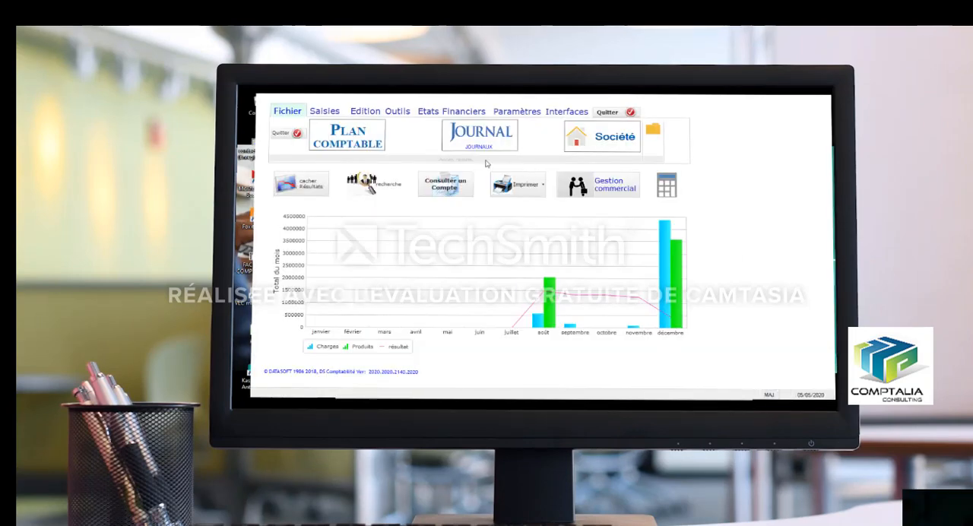
# Review the list of journals, selecting the sales, cash and bank journals, and close the list.
pyautogui.click(481, 138)
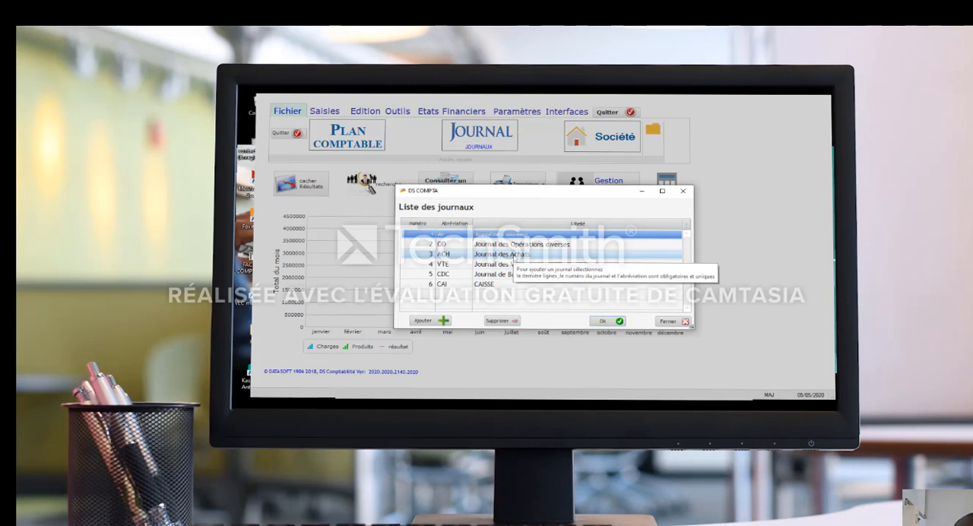
pyautogui.click(510, 264)
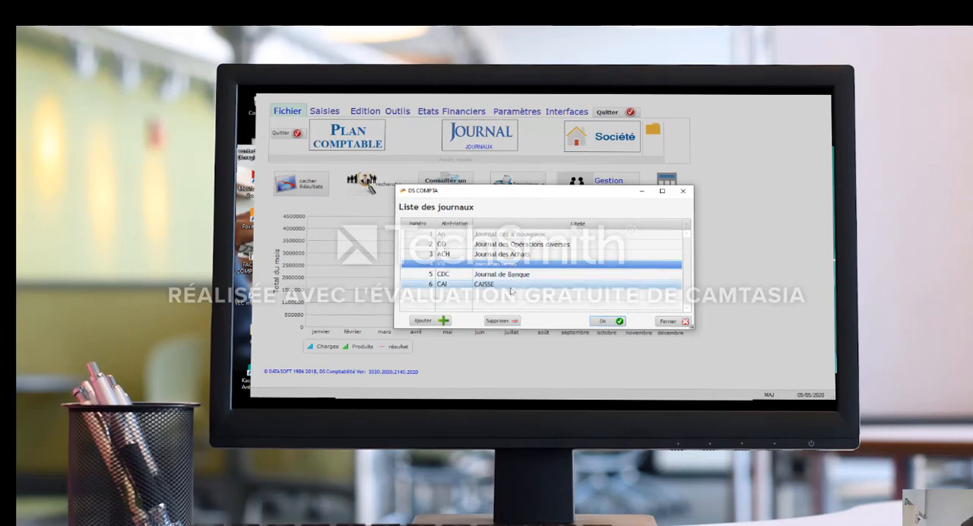
pyautogui.click(509, 286)
pyautogui.click(509, 275)
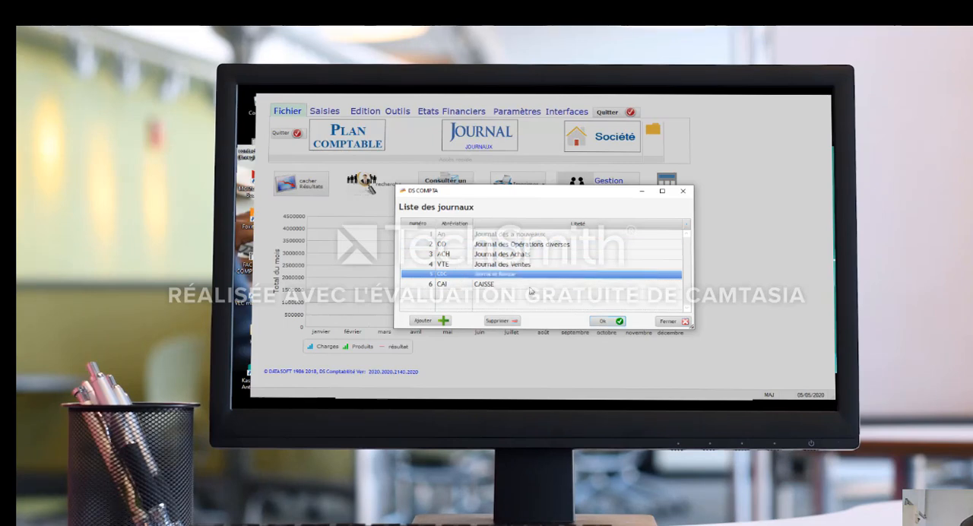
pyautogui.click(668, 320)
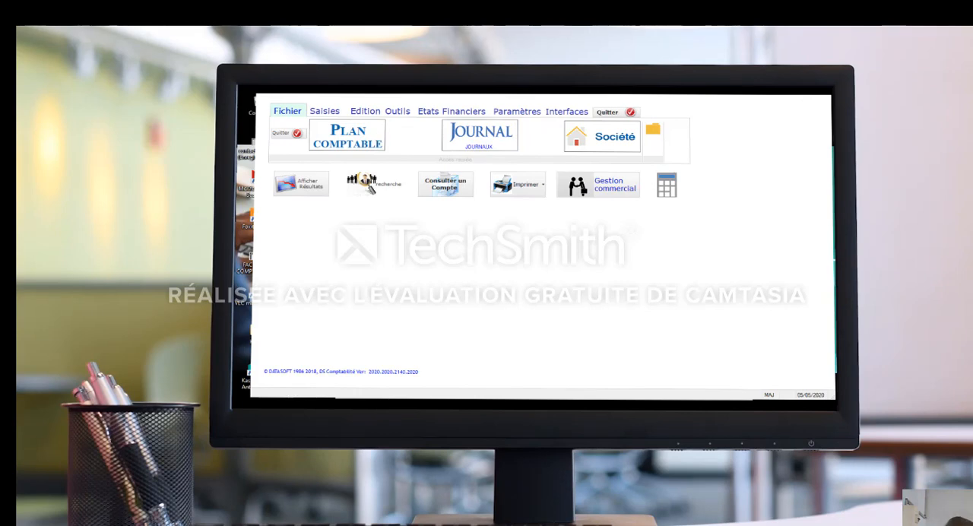
# Open the accounting entries screen (Saisies écritures).
pyautogui.moveTo(744, 412)
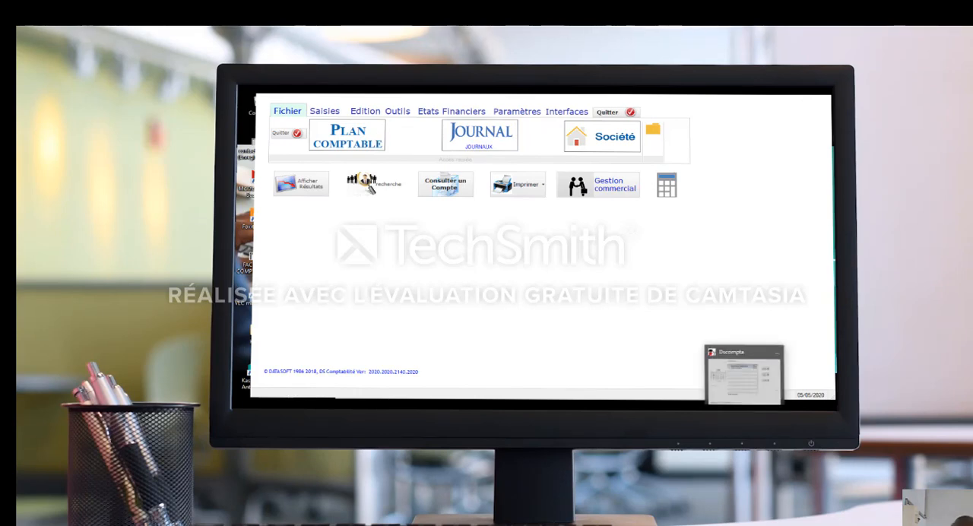
pyautogui.click(324, 111)
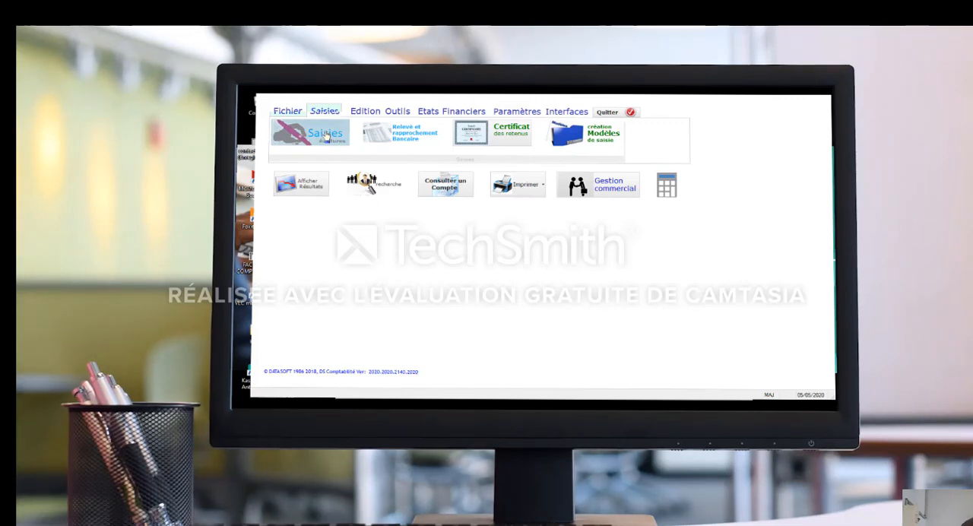
pyautogui.click(325, 134)
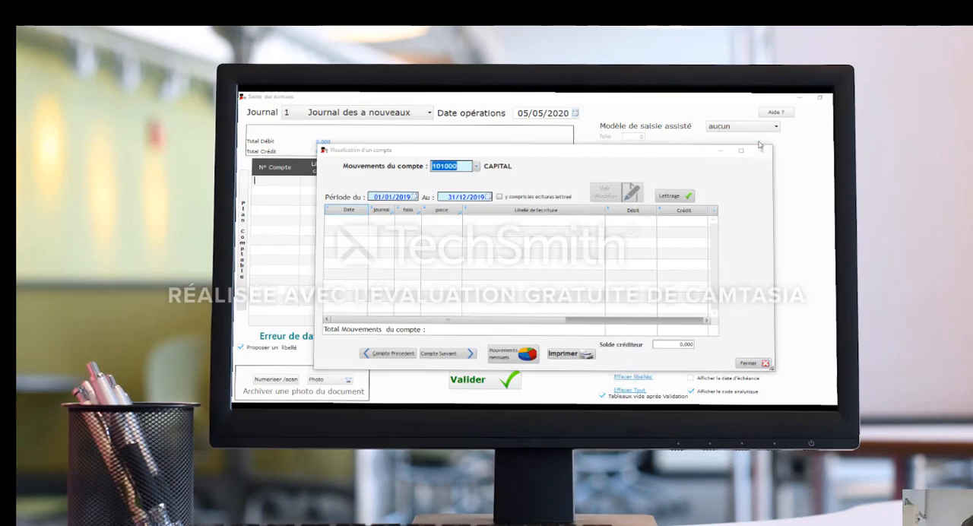
# Close the account movements view and select Journal des Achats as the journal for the entry.
pyautogui.click(762, 150)
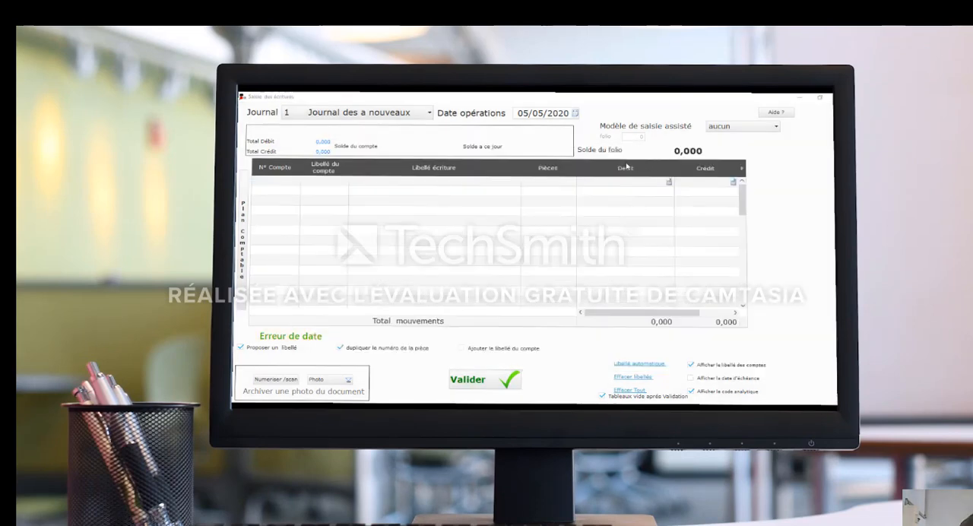
pyautogui.click(418, 114)
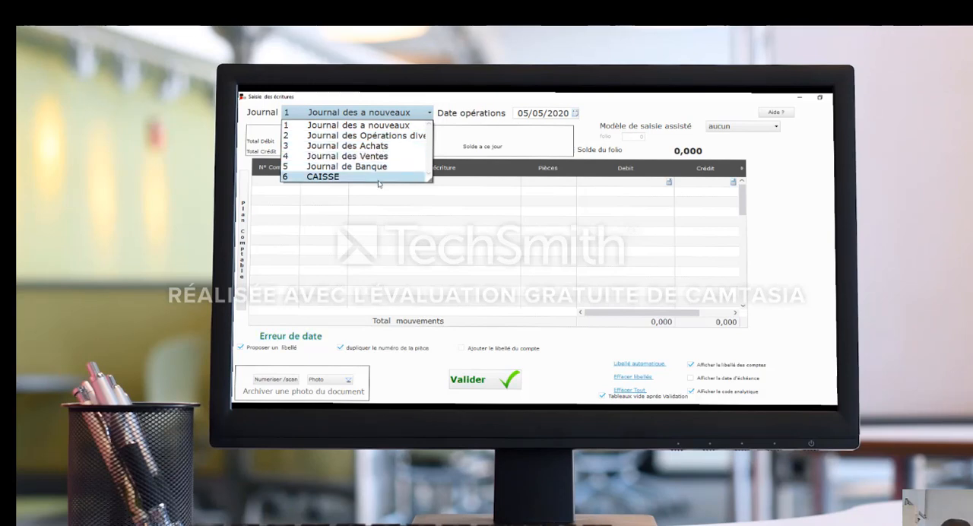
pyautogui.click(357, 146)
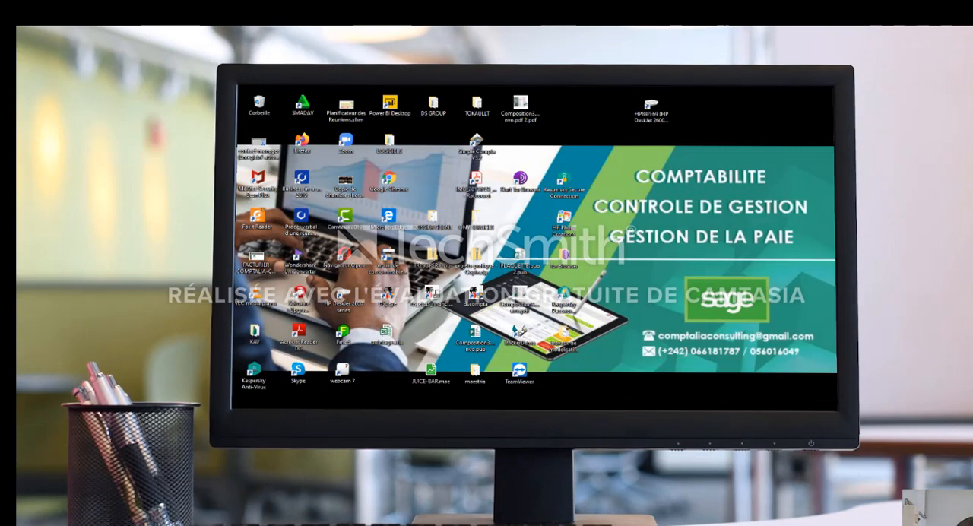
pyautogui.click(721, 407)
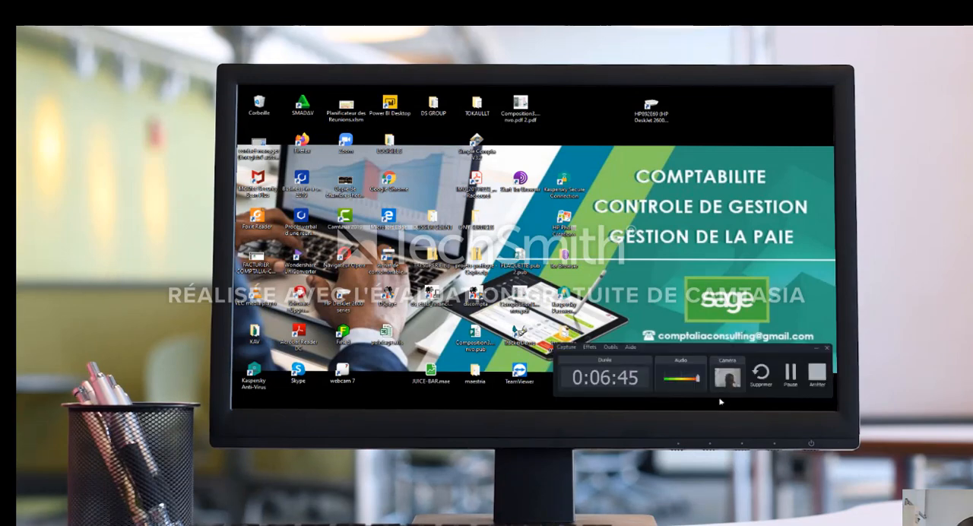
pyautogui.click(789, 372)
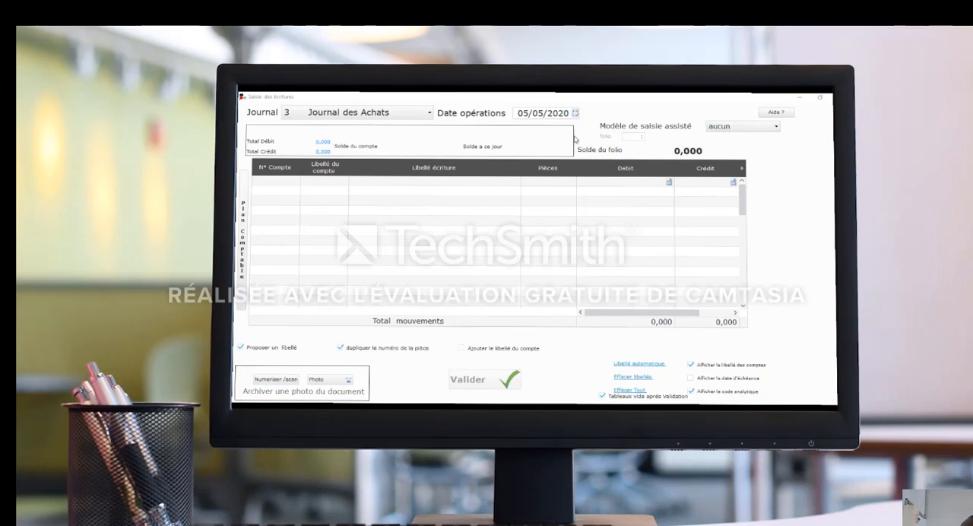
# View the available assisted entry models without choosing one, and return to the first entry line.
pyautogui.click(777, 129)
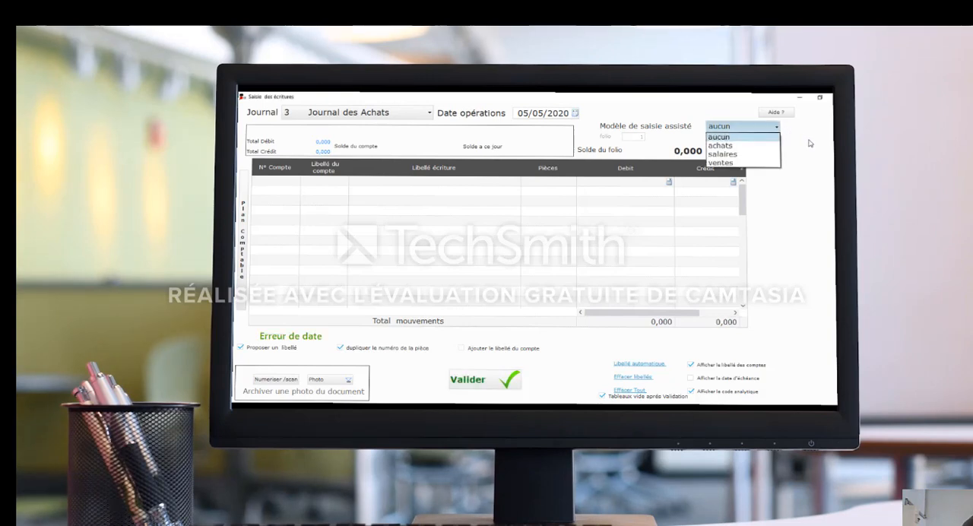
pyautogui.click(648, 110)
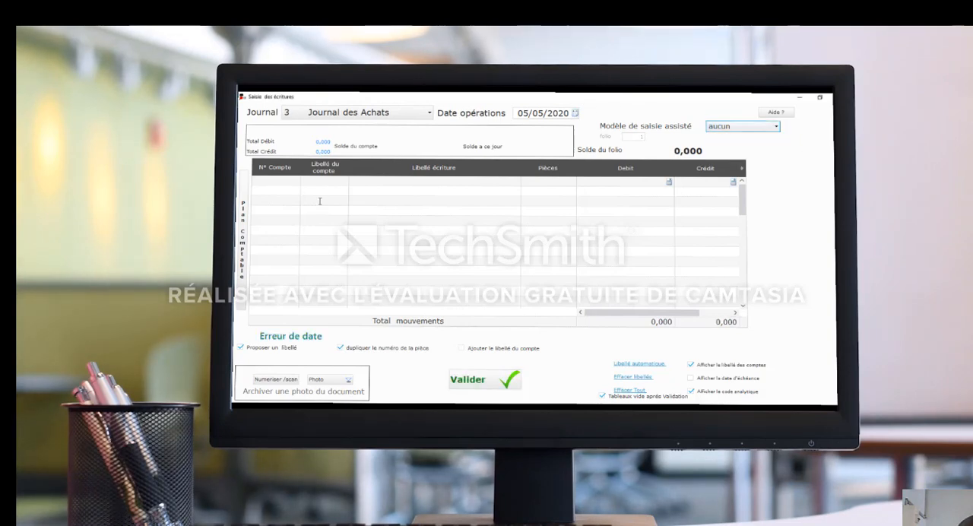
pyautogui.click(285, 181)
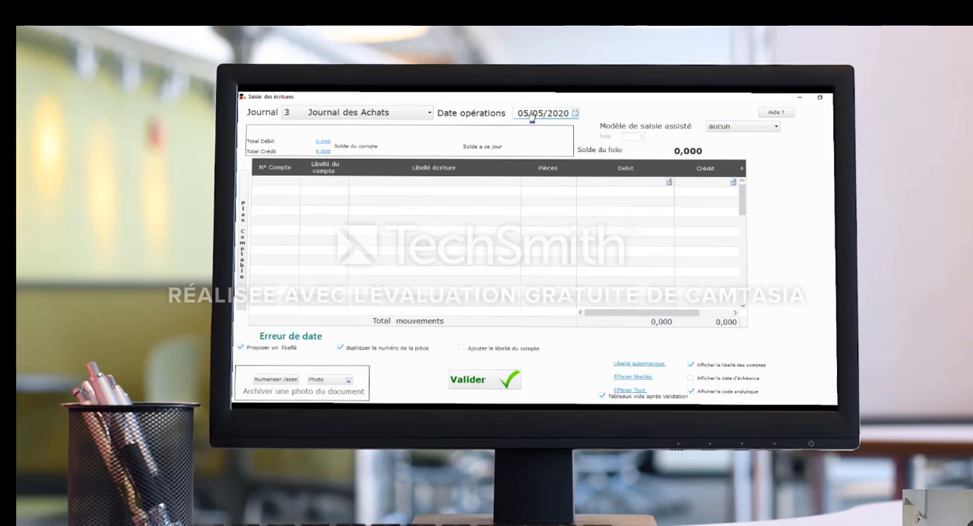
# Set the operation date to 31/12/2019 and go to the account number of the first entry line.
pyautogui.click(576, 113)
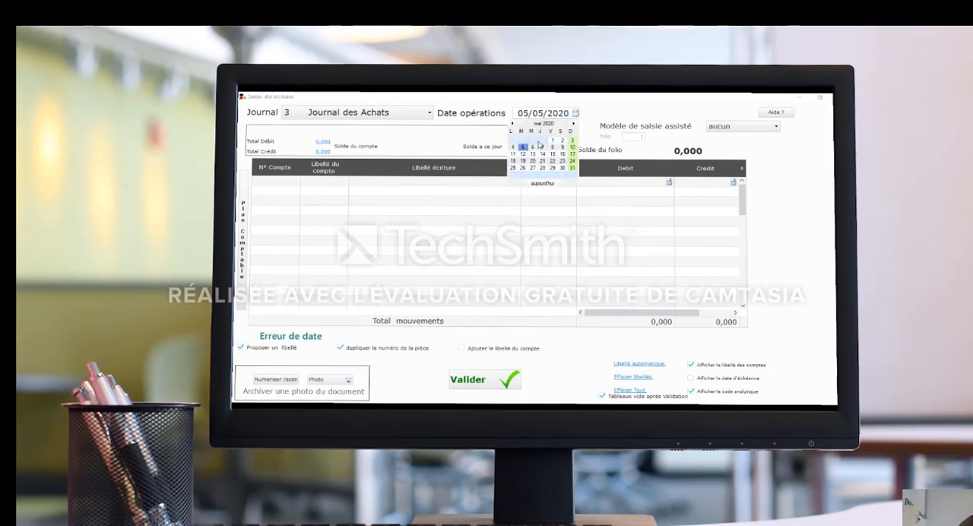
pyautogui.click(512, 124)
pyautogui.click(513, 125)
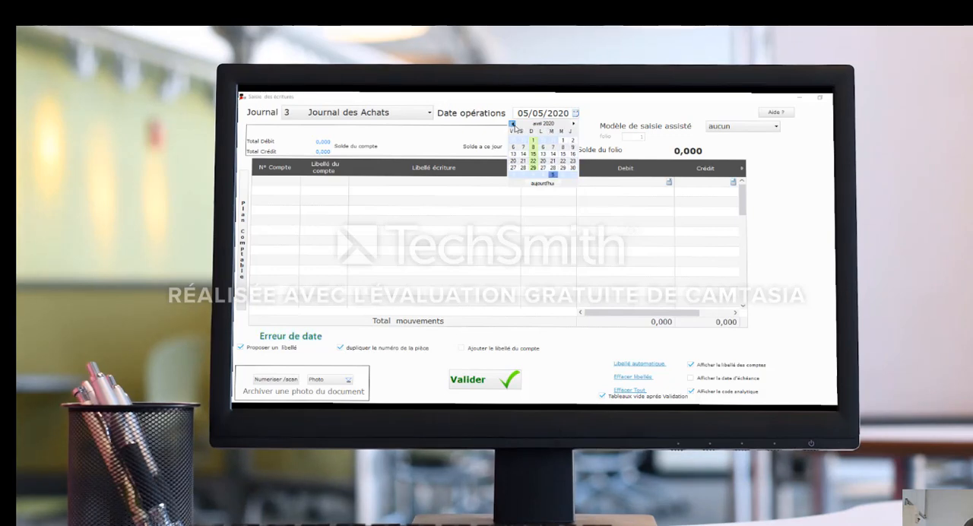
pyautogui.click(513, 125)
pyautogui.click(513, 125)
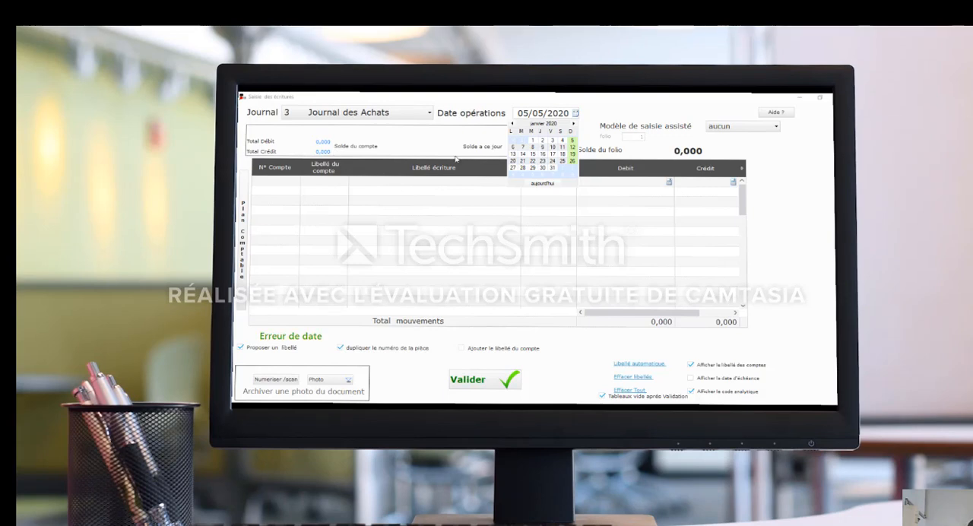
pyautogui.click(532, 140)
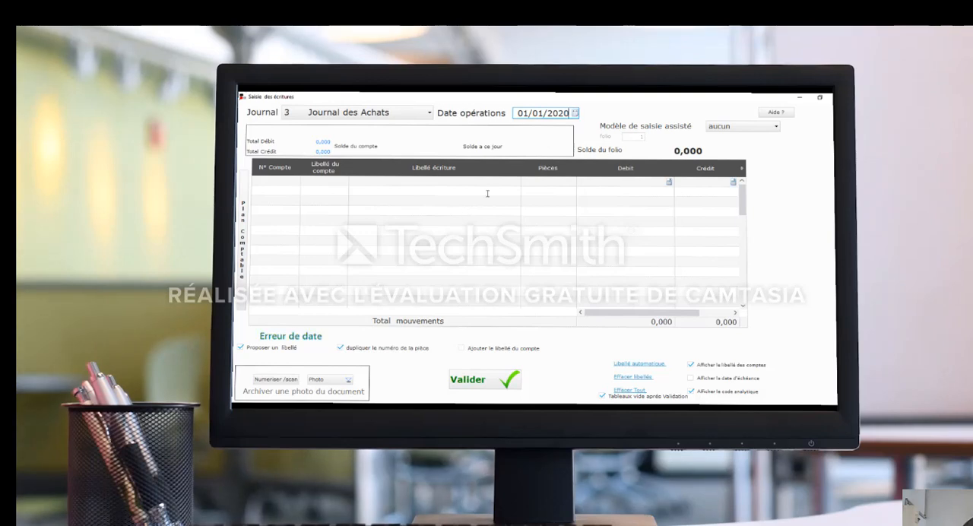
pyautogui.click(272, 183)
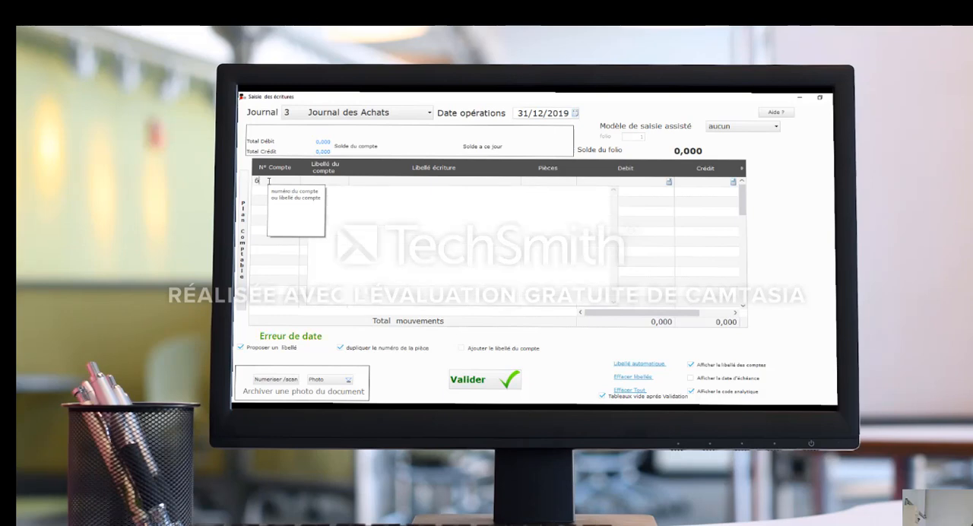
# Fill the first entry line with account 601000 Achats des marchandises and the label ACHAT PIECES DE VEHICUES.
pyautogui.write('60')
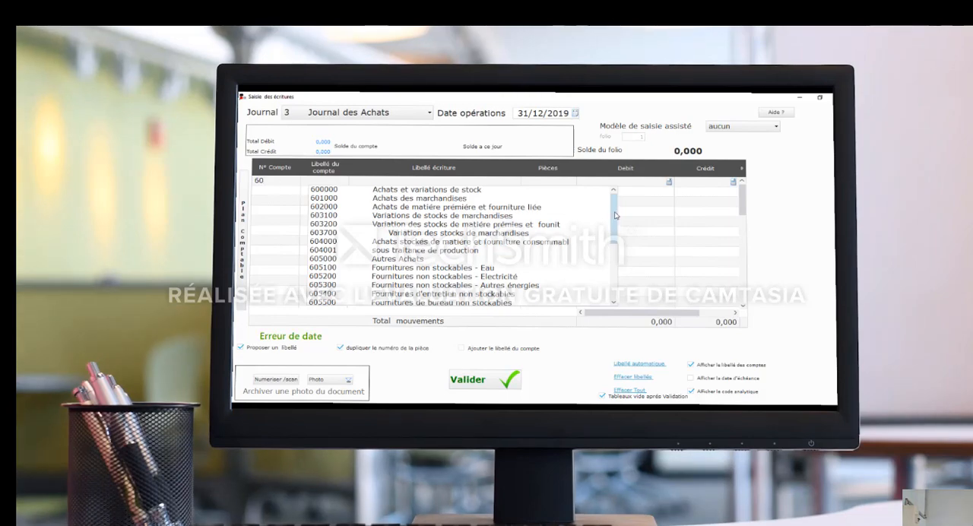
pyautogui.moveTo(615, 216)
pyautogui.mouseDown()
pyautogui.moveTo(614, 271)
pyautogui.moveTo(616, 204)
pyautogui.mouseUp()
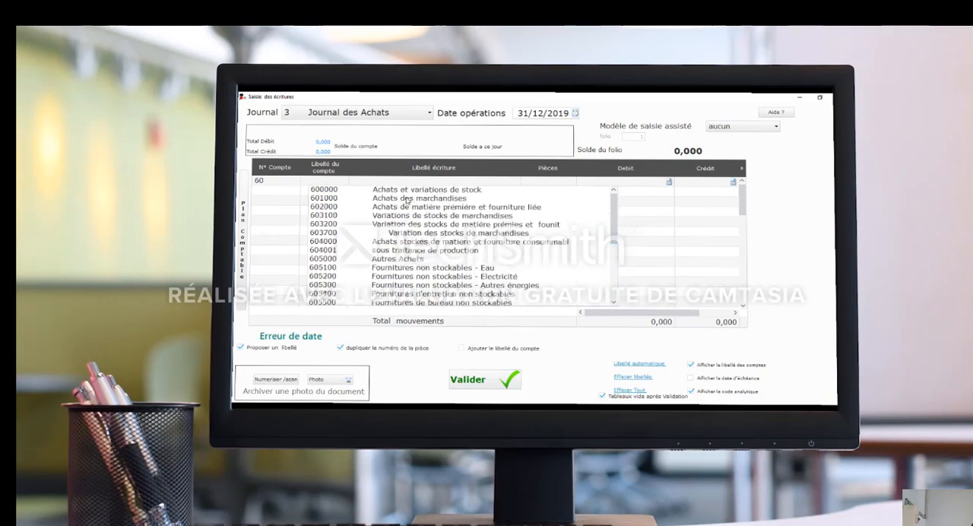
pyautogui.click(410, 199)
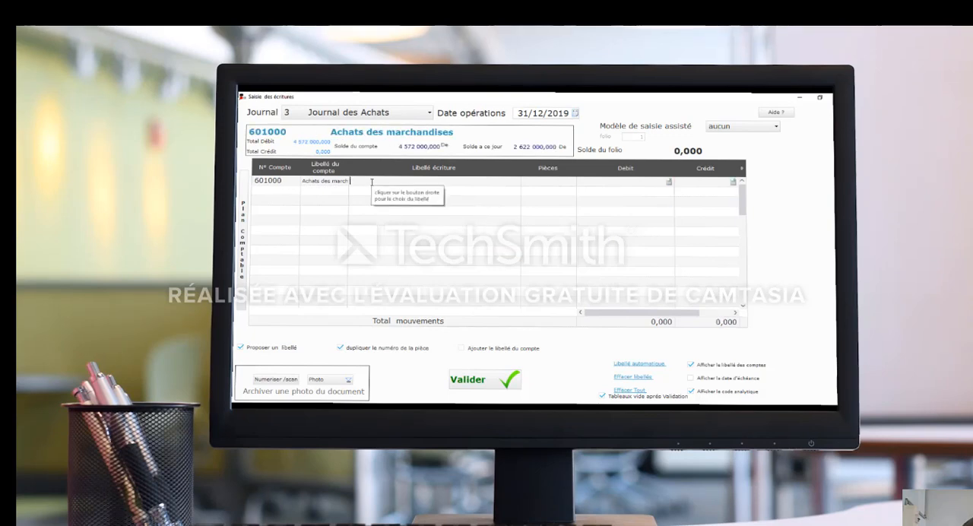
pyautogui.write('ACHAT')
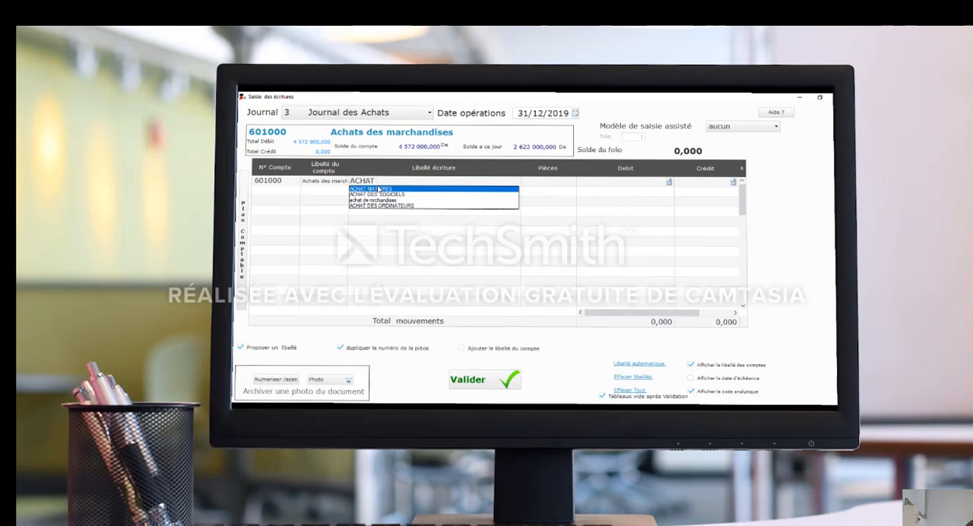
pyautogui.write('PIECES')
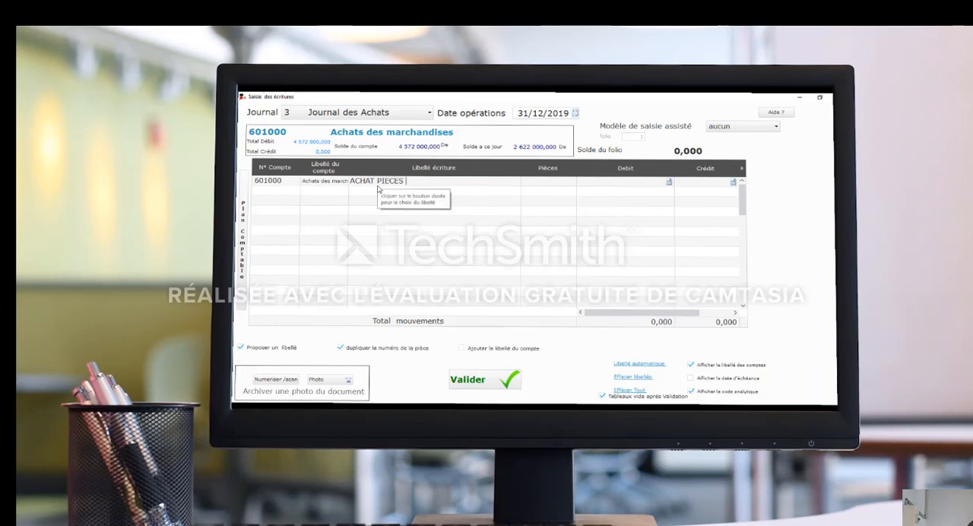
pyautogui.write(' DE VEHICULES')
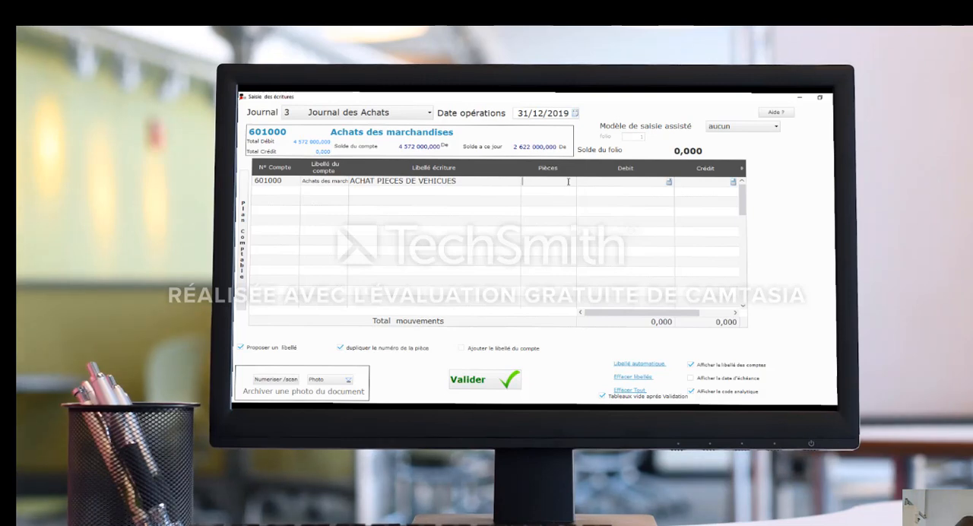
# Enter a debit of 1500000 on the 601000 line and move on to a new entry line.
pyautogui.click(622, 183)
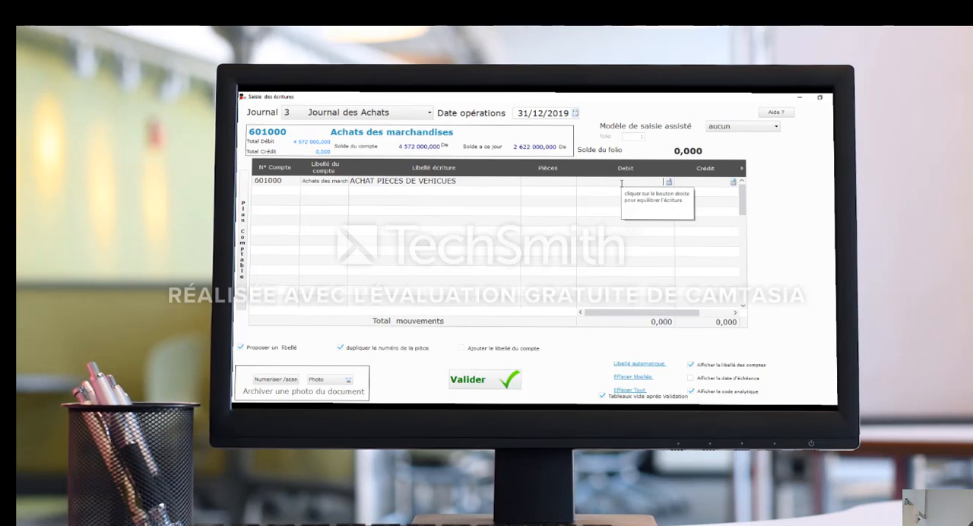
pyautogui.write('1500000')
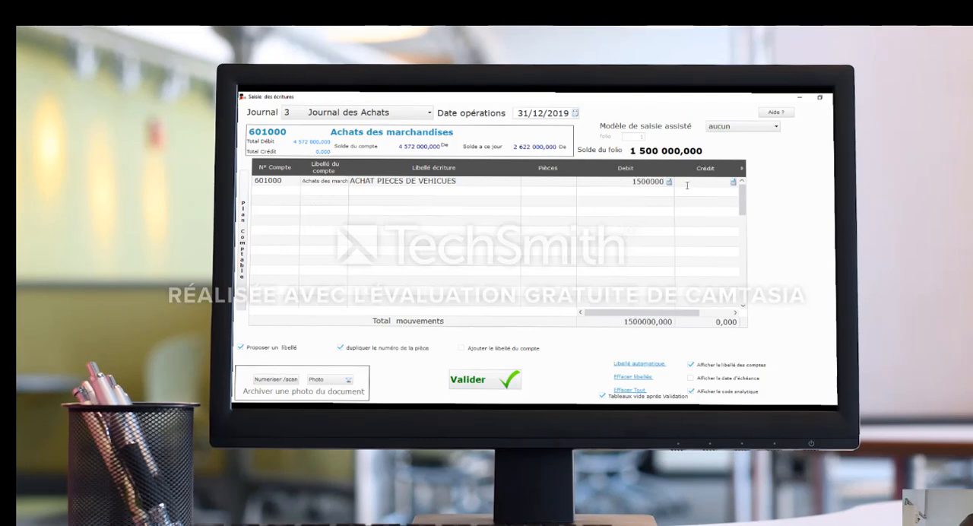
pyautogui.press('Return')
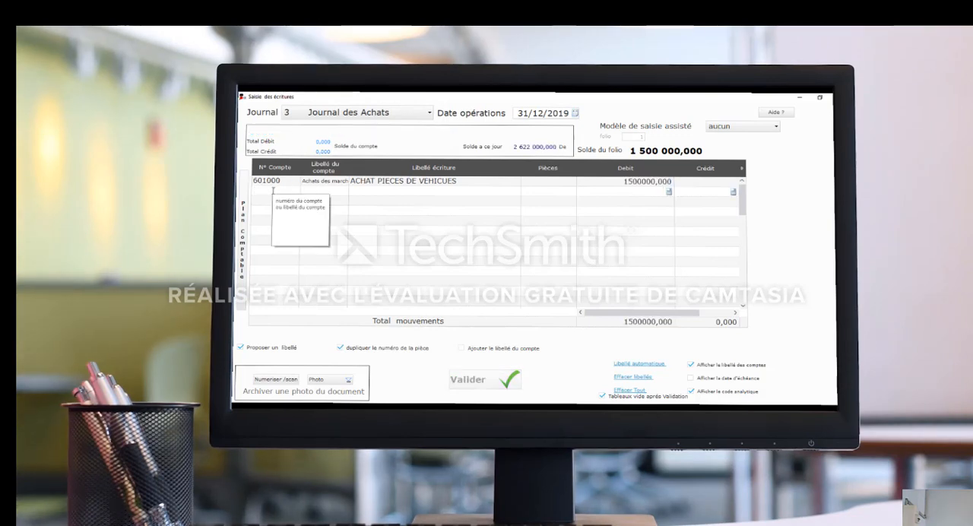
# Fill the second entry line with account 401100 Fournisseurs, the label ACHAT PIECES DE VEHICUES and a credit of 1500000.
pyautogui.write('401')
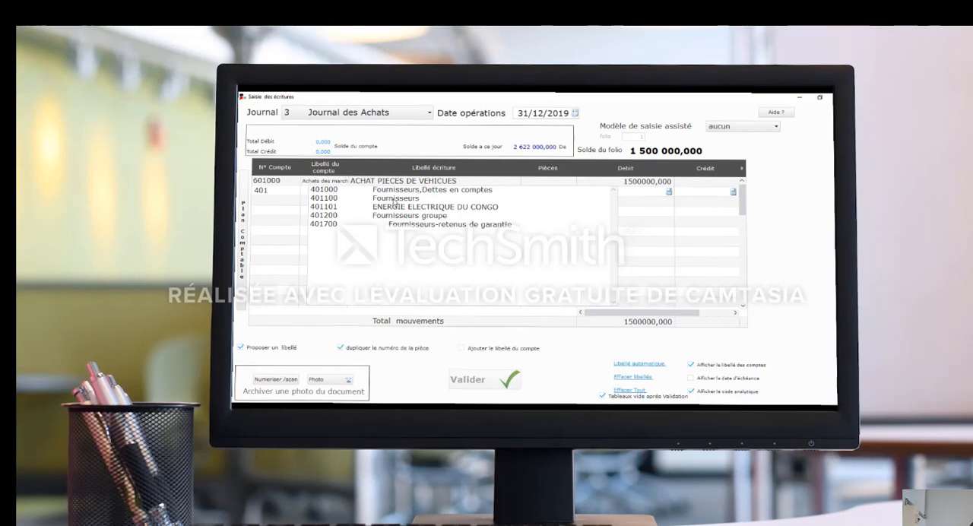
pyautogui.doubleClick(394, 200)
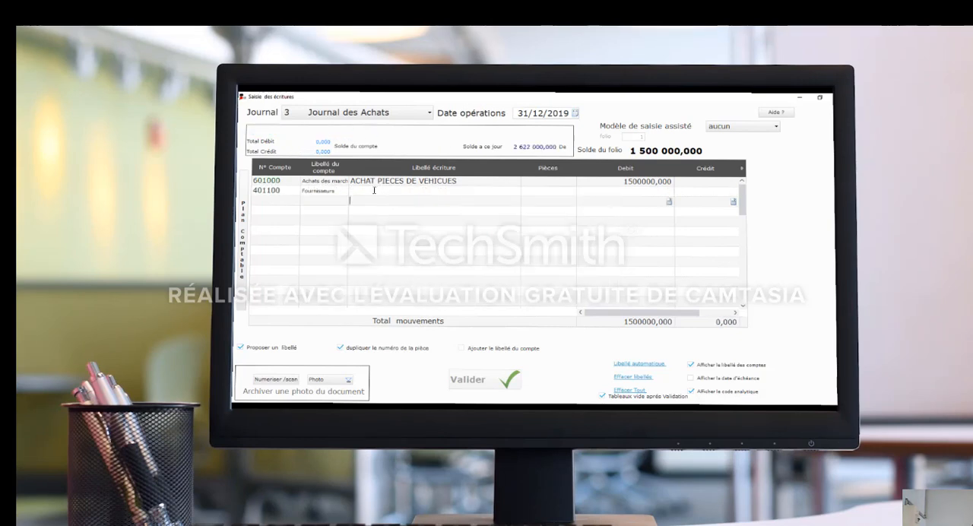
pyautogui.click(374, 190)
pyautogui.write('AC')
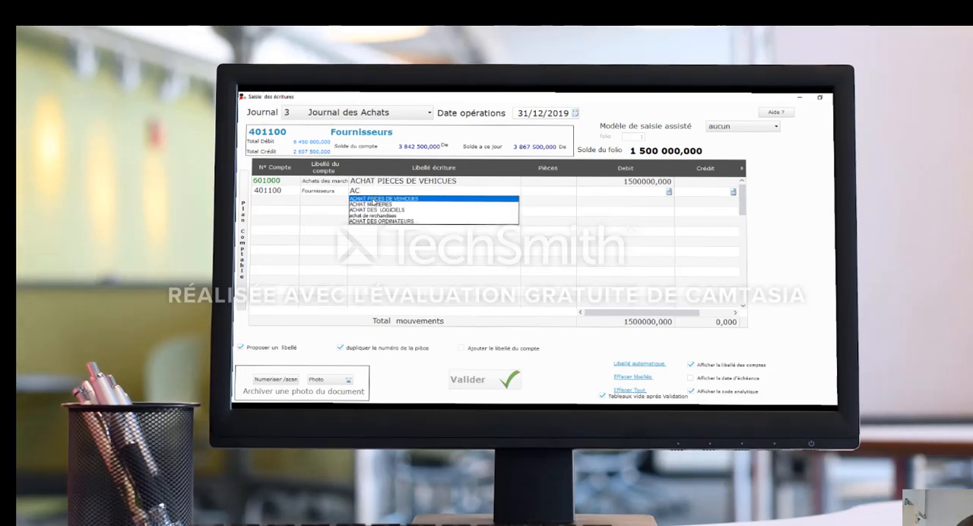
pyautogui.doubleClick(376, 199)
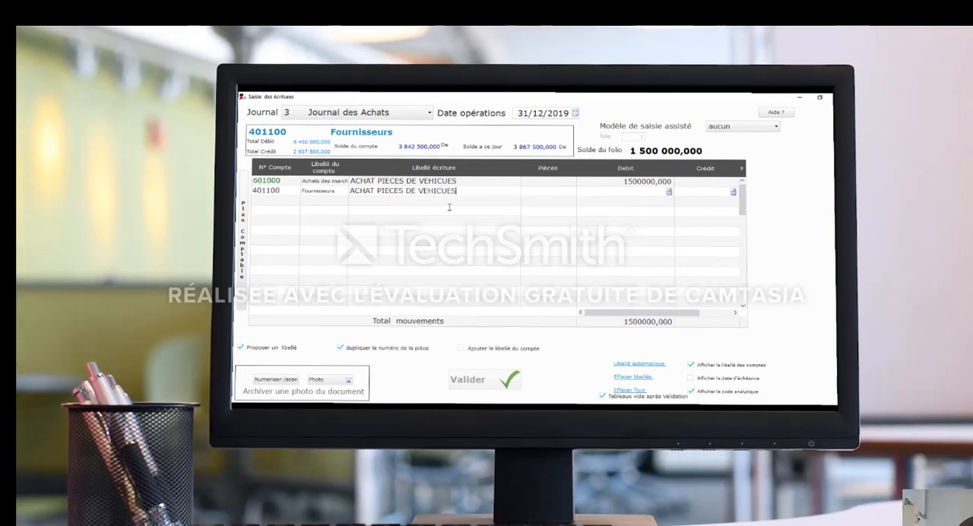
pyautogui.click(704, 190)
pyautogui.click(702, 190)
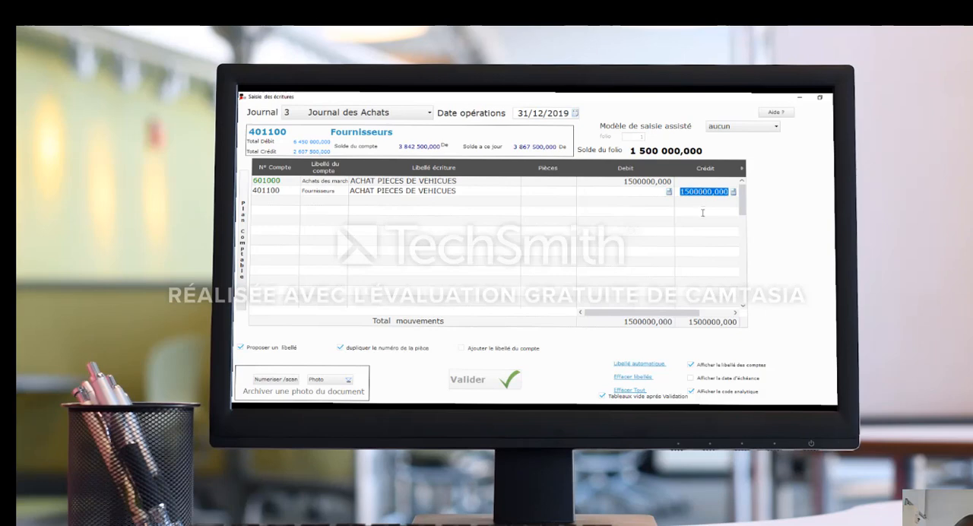
# Archive a JPG picture from the Images folder as the entry's document photo and validate the purchase entry.
pyautogui.click(277, 383)
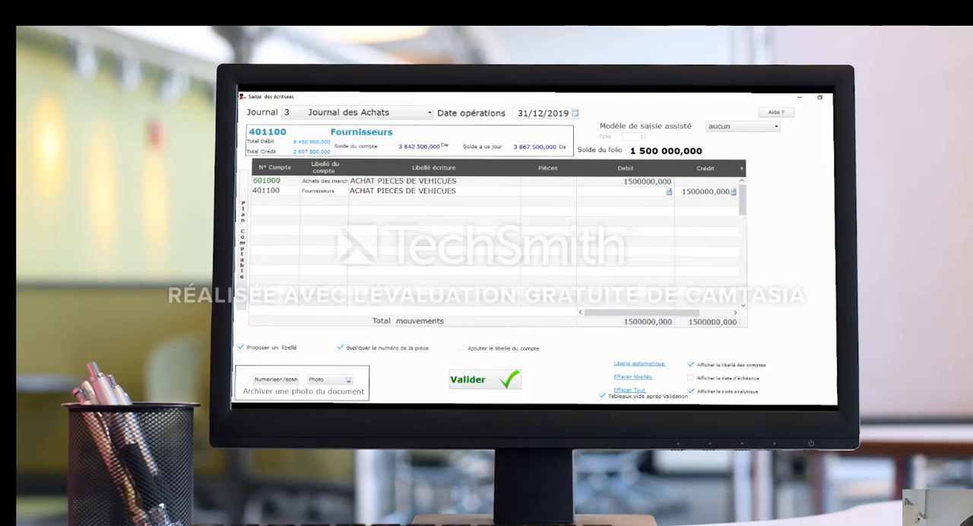
pyautogui.click(727, 409)
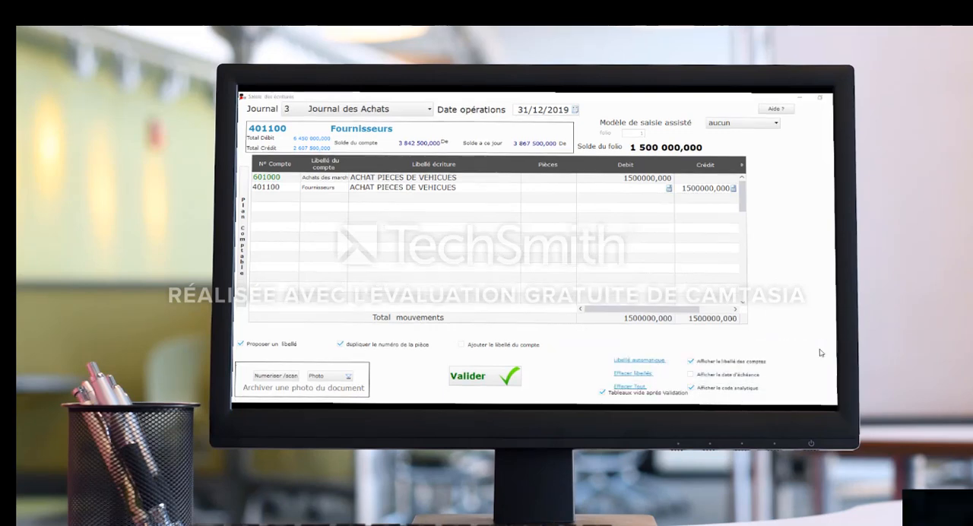
pyautogui.click(321, 375)
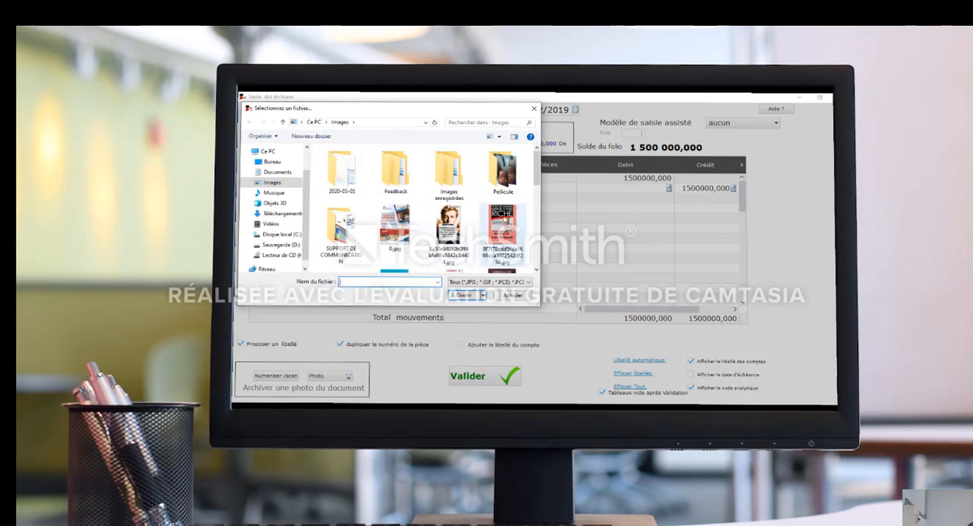
pyautogui.click(503, 222)
pyautogui.click(463, 294)
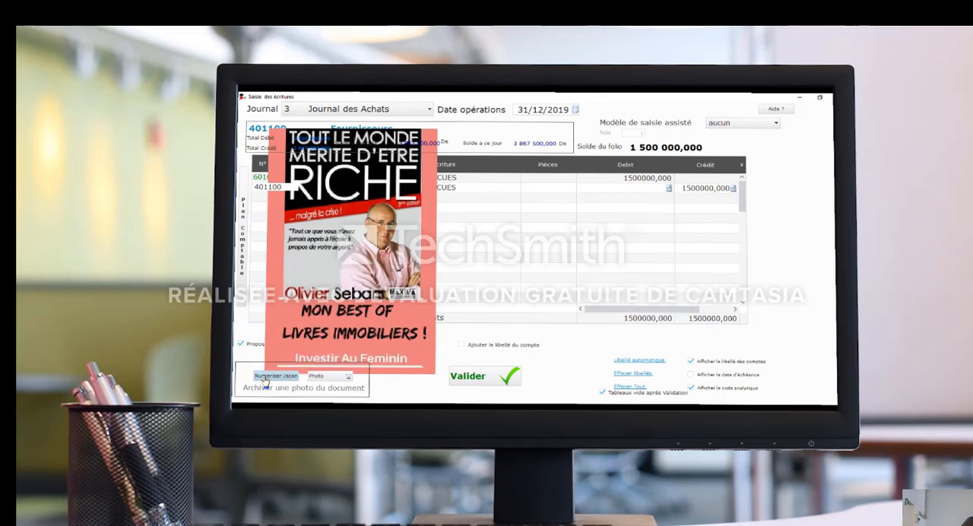
pyautogui.click(475, 374)
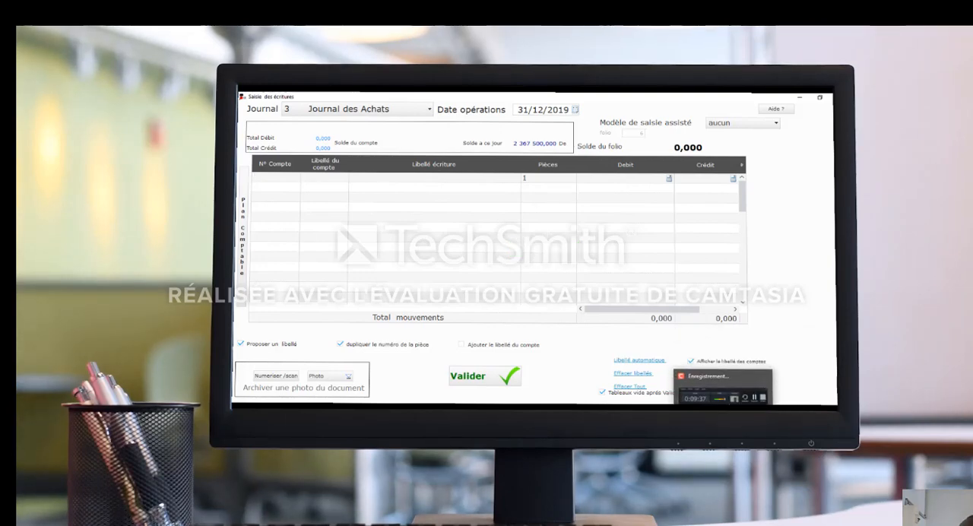
pyautogui.click(725, 387)
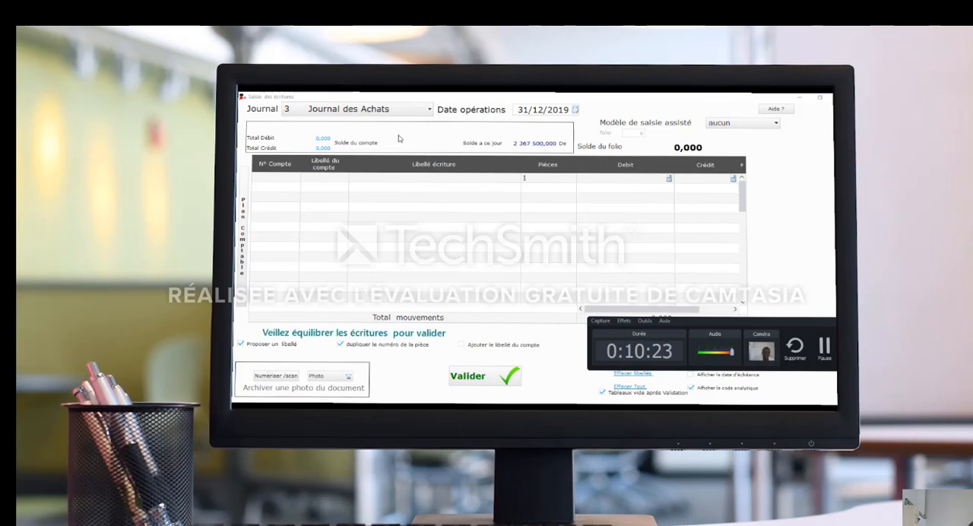
# Switch the entry form to journal 5, Journal de Banque, and select account 401100 Fournisseurs on the first line.
pyautogui.click(430, 111)
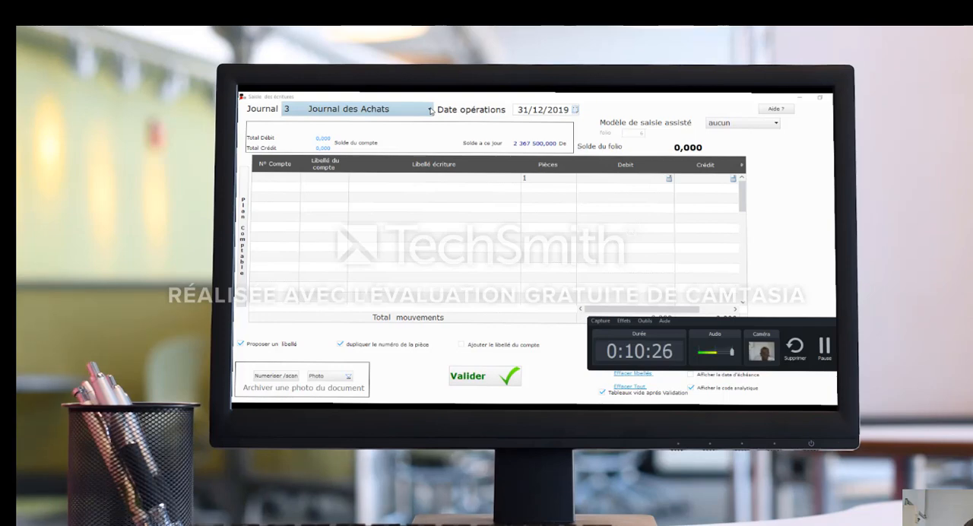
pyautogui.click(430, 111)
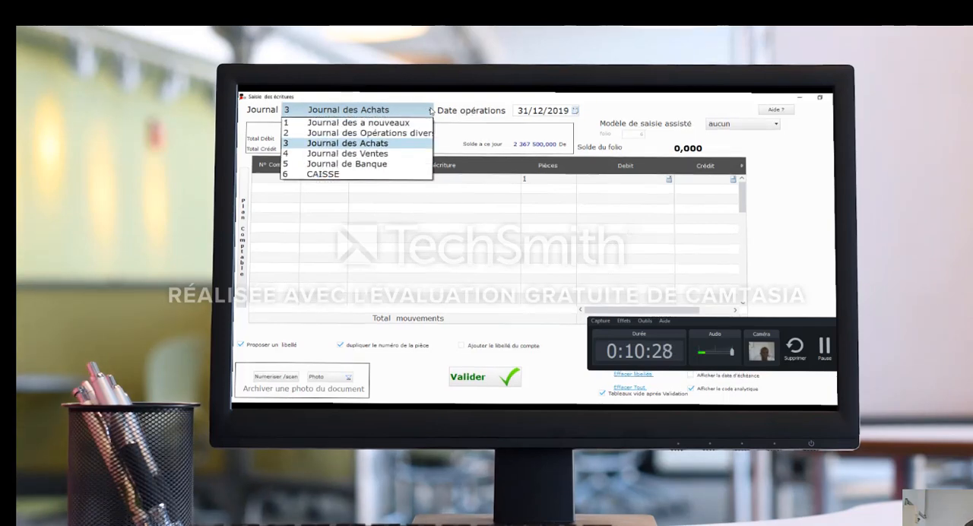
pyautogui.click(360, 167)
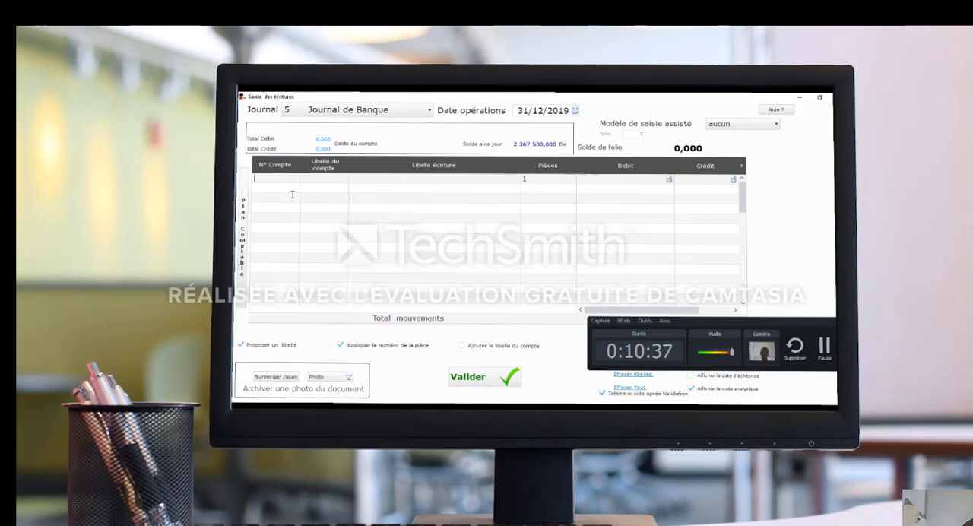
pyautogui.write('4')
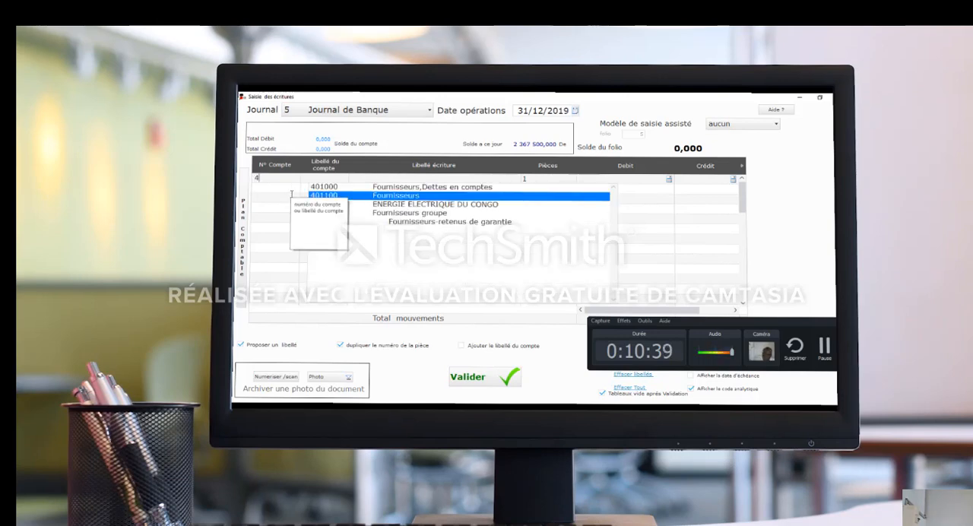
pyautogui.write('01000')
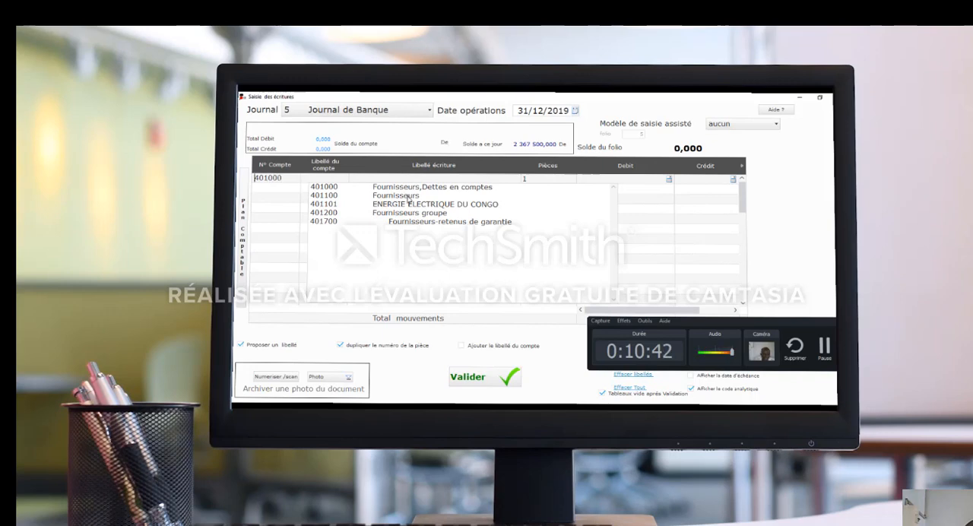
pyautogui.click(409, 196)
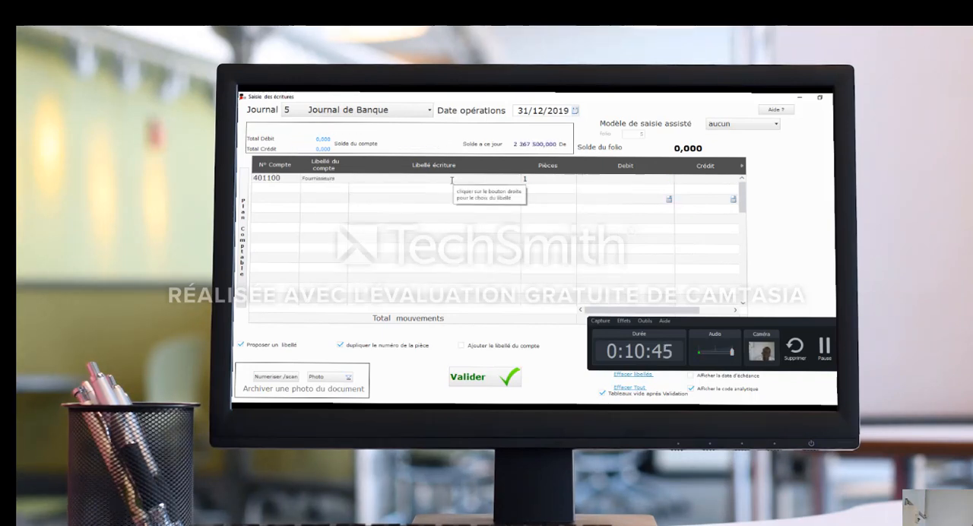
# Give the 401100 Fournisseurs line the entry label PAIEMENT FACTN°00CHEC25.
pyautogui.click(395, 177)
pyautogui.rightClick(394, 177)
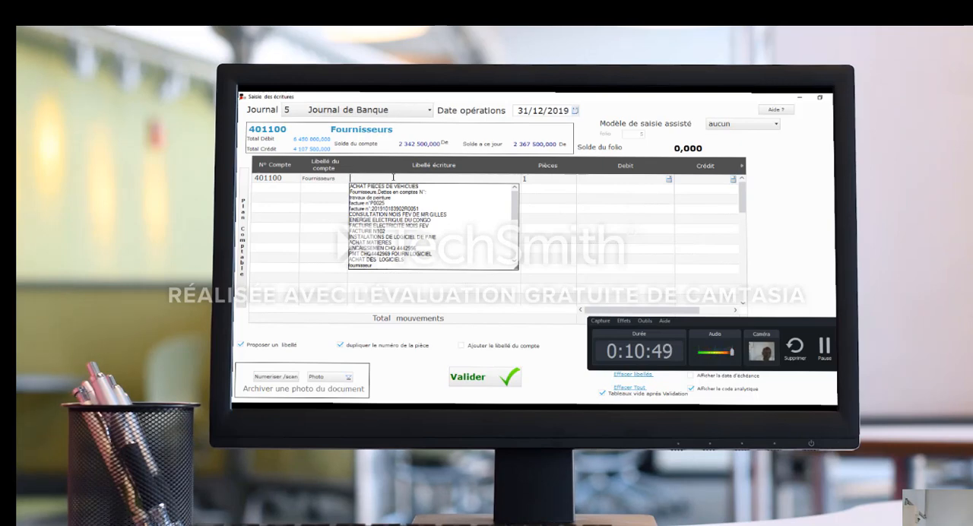
pyautogui.write('PAI')
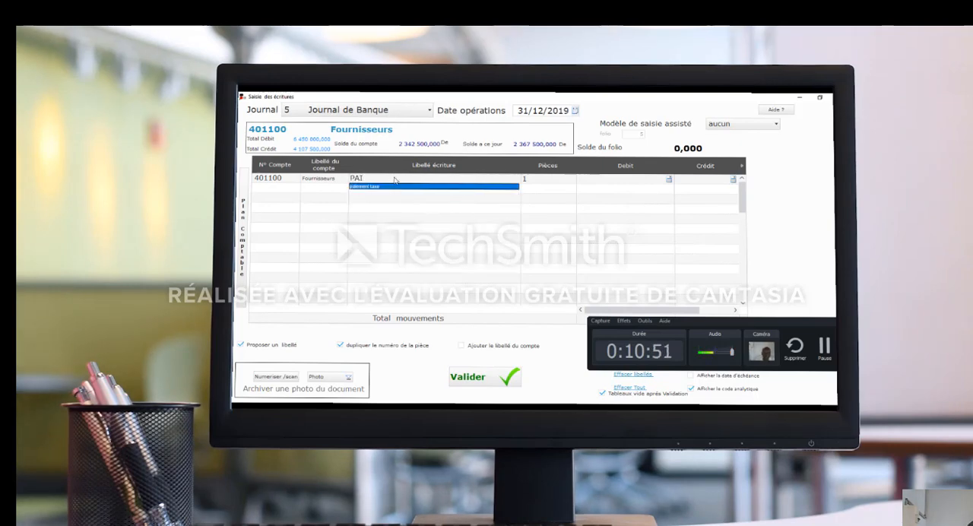
pyautogui.write('EMNT FACTN')
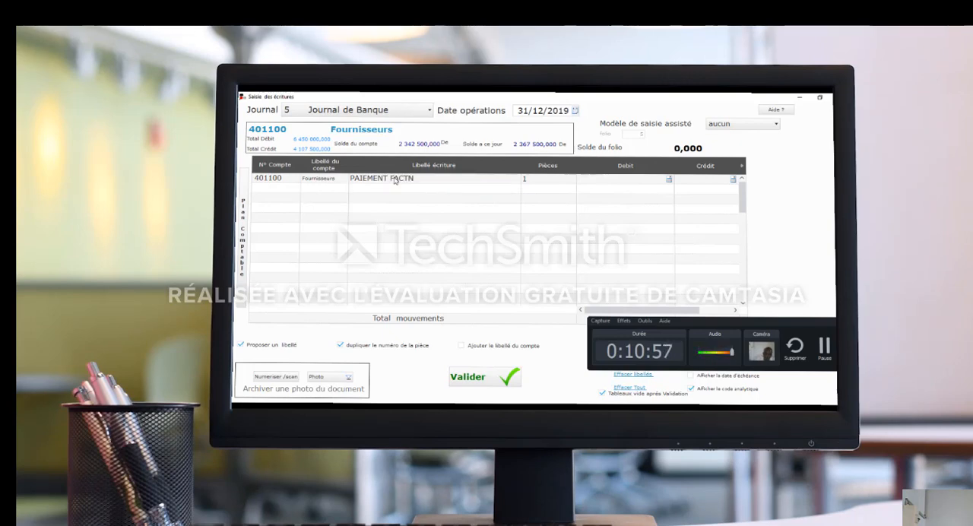
pyautogui.write('°00')
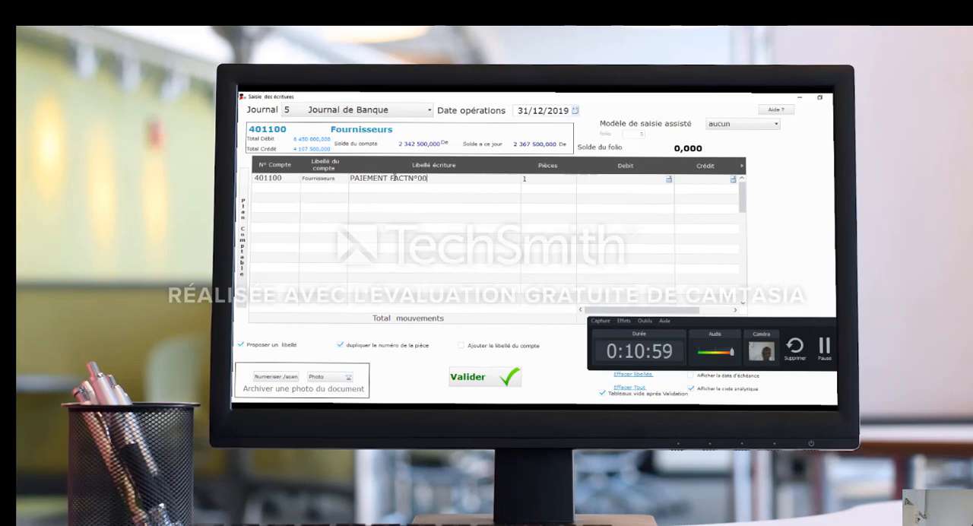
pyautogui.write('0')
pyautogui.write('HE')
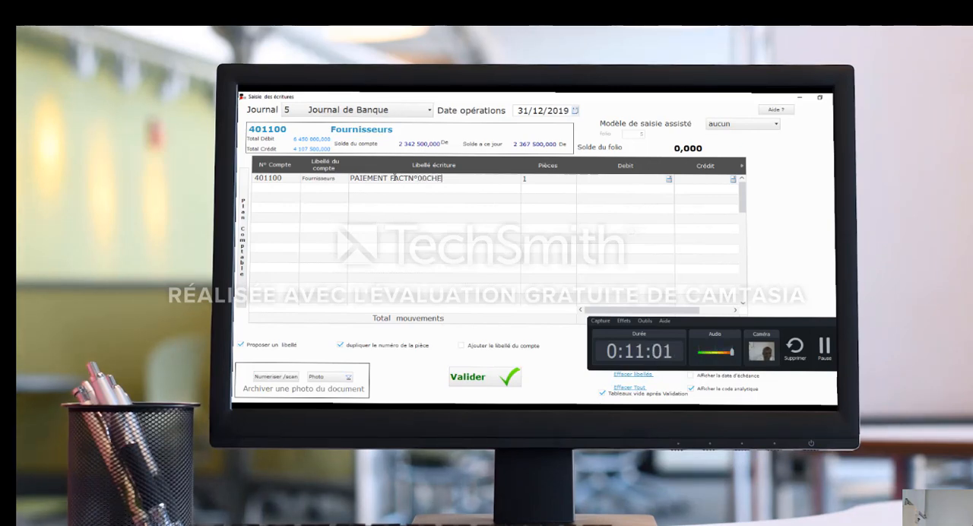
pyautogui.write('C')
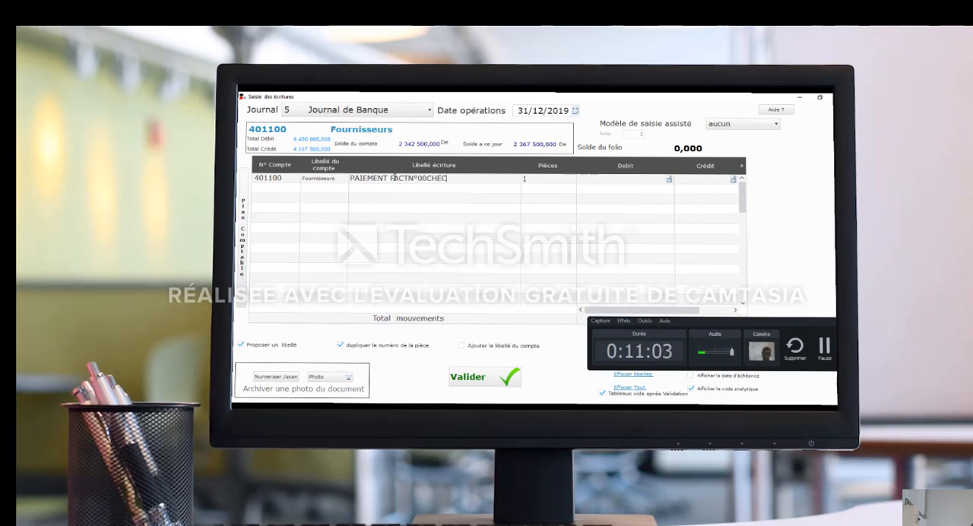
pyautogui.write('25')
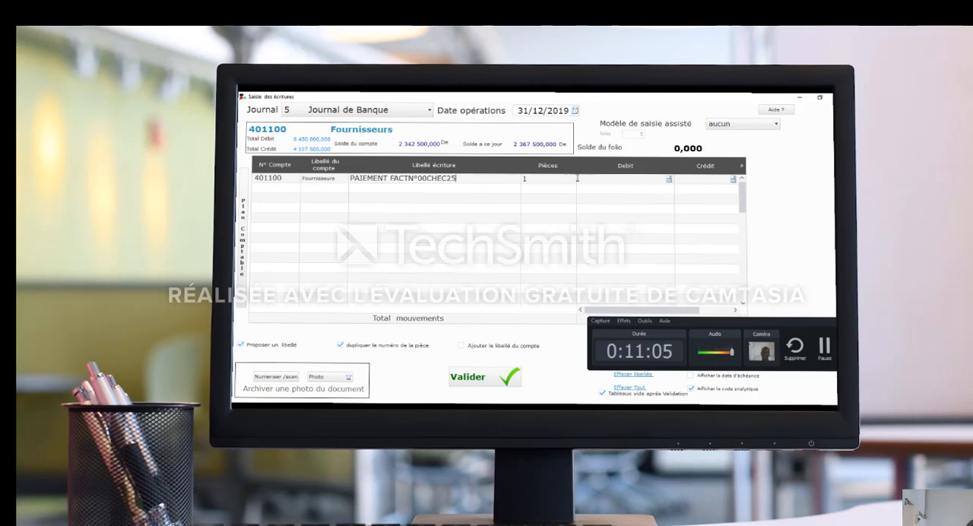
# Enter a debit of 1500000 on the 401100 line and widen the Debit column to fit the full amount.
pyautogui.click(559, 180)
pyautogui.click(622, 181)
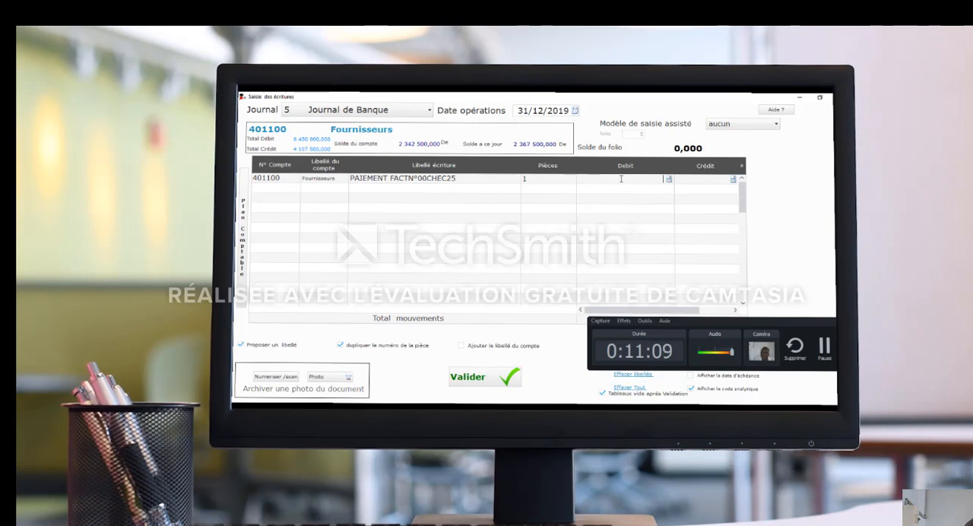
pyautogui.write('150')
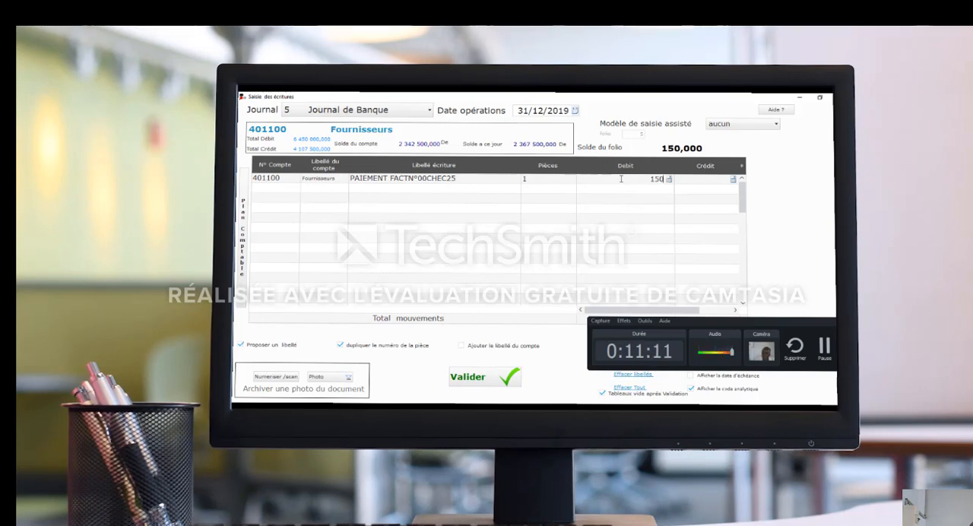
pyautogui.write('0000')
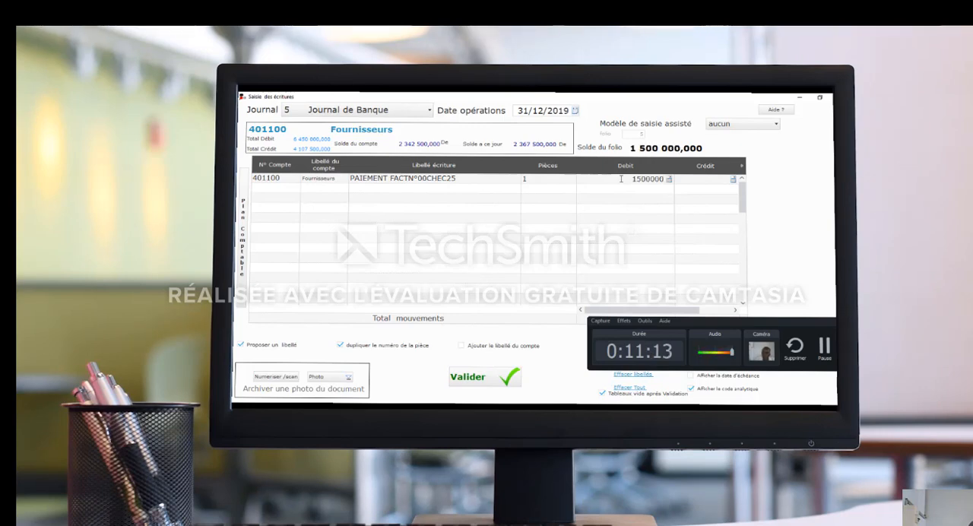
pyautogui.press('Tab')
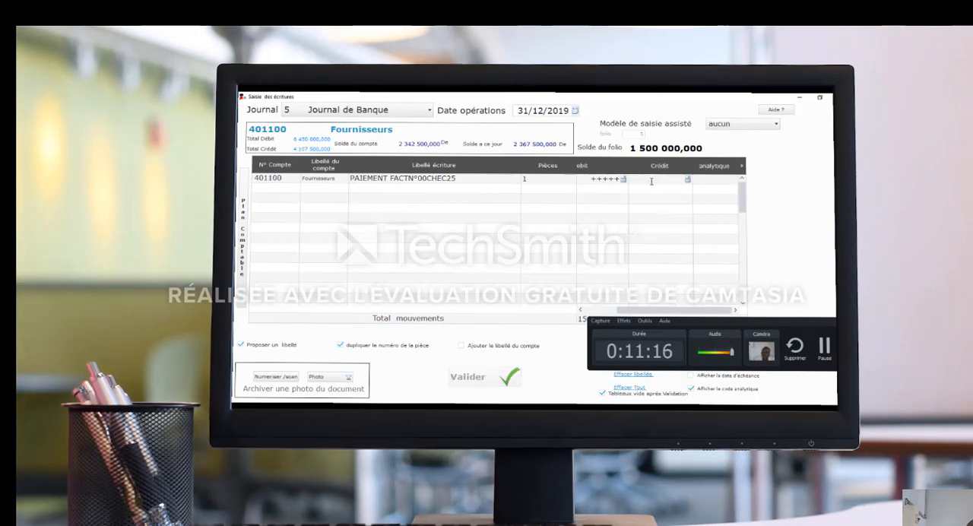
pyautogui.click(607, 179)
pyautogui.click(630, 178)
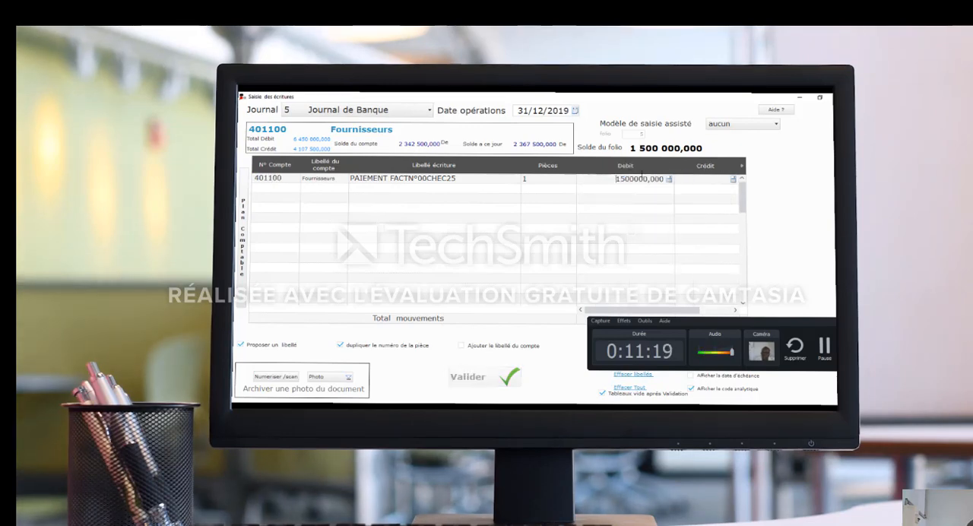
pyautogui.press('Tab')
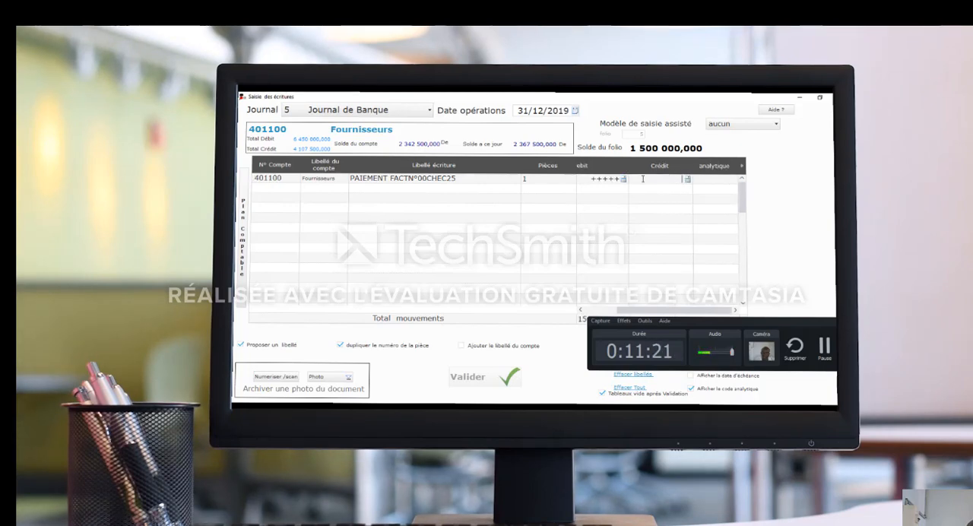
pyautogui.click(630, 179)
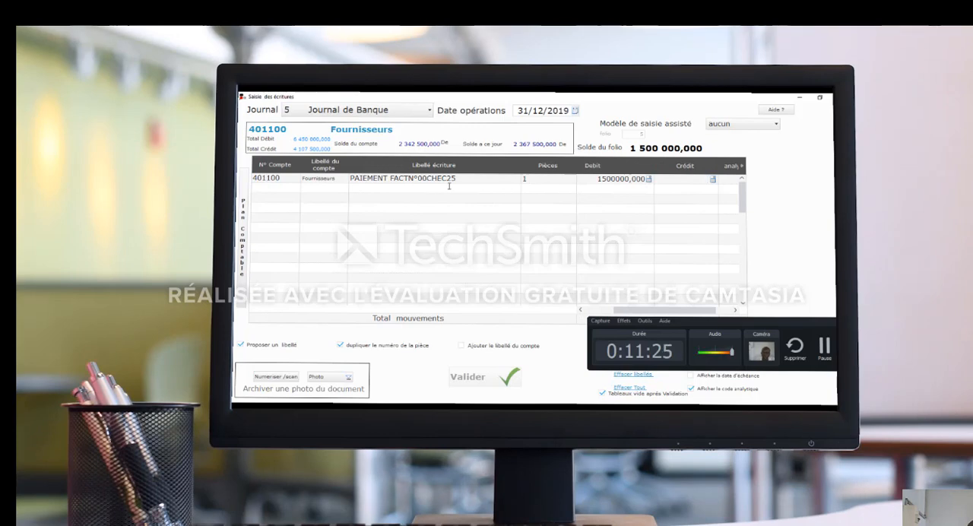
# Add a second line for account 521100 BGFI BANQUE labelled PAIEMENT FACTN°00CHEC25 with a credit of 1500000, and validate the bank entry.
pyautogui.click(277, 186)
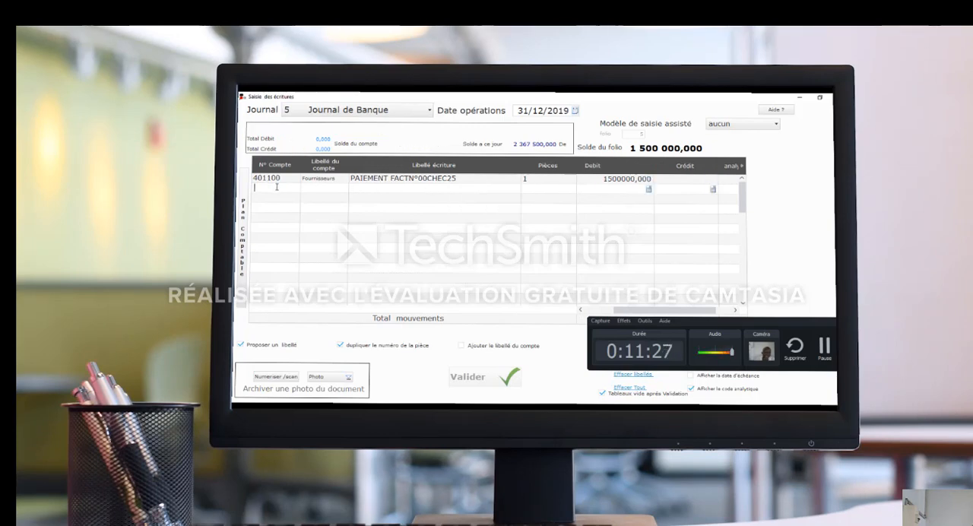
pyautogui.write('52')
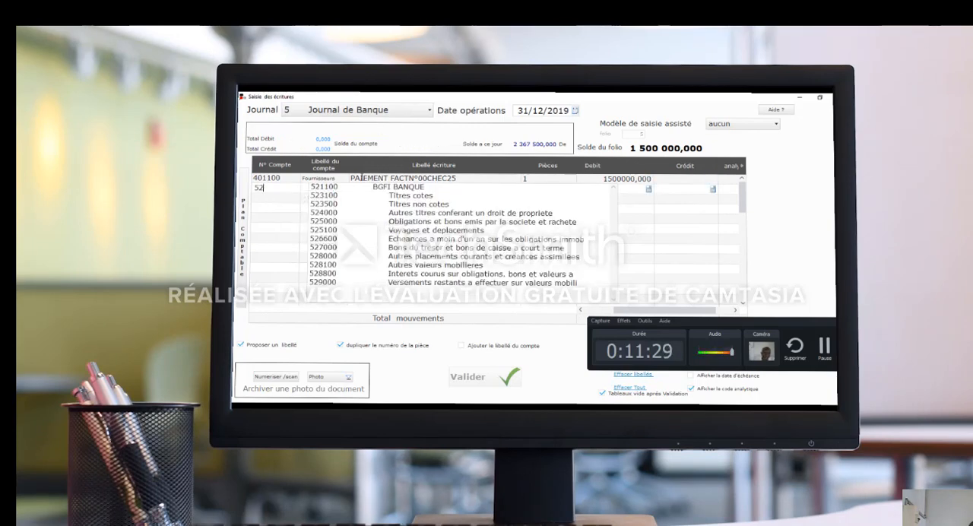
pyautogui.write('0000')
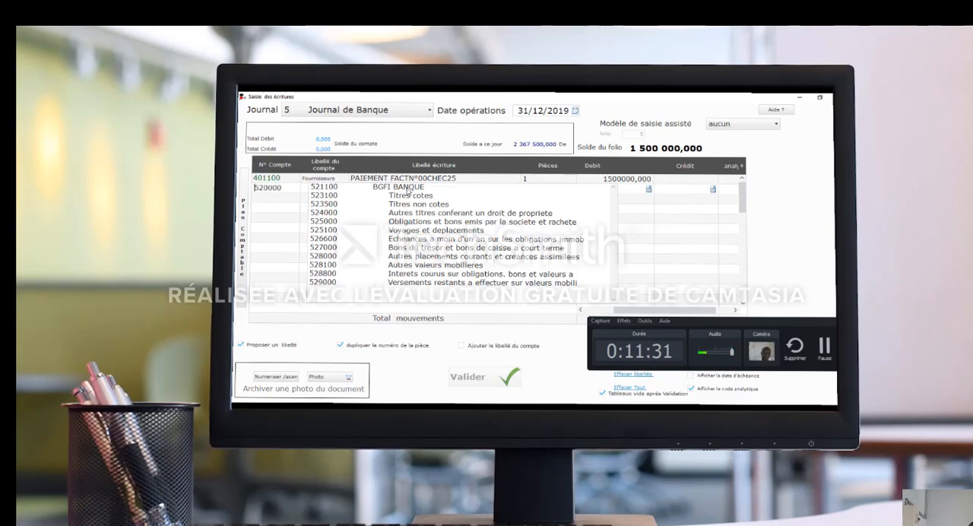
pyautogui.click(408, 187)
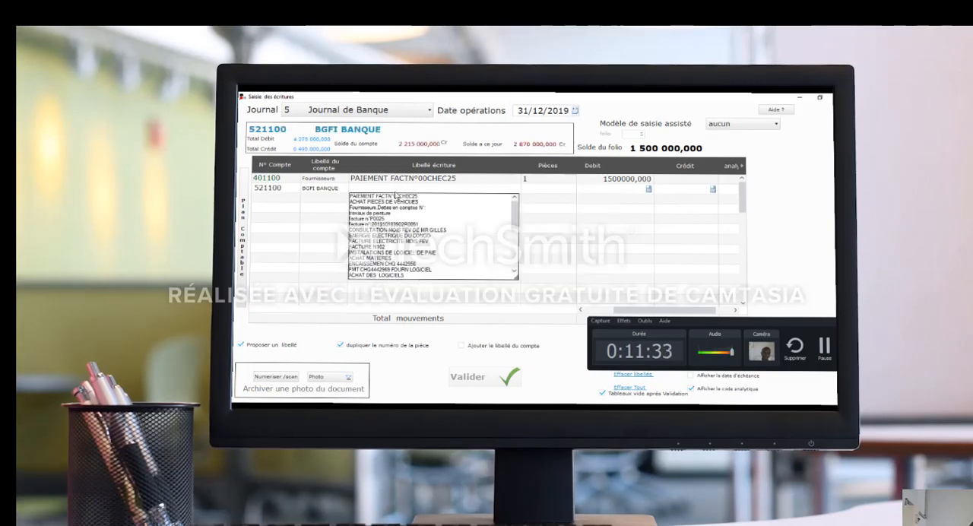
pyautogui.click(394, 196)
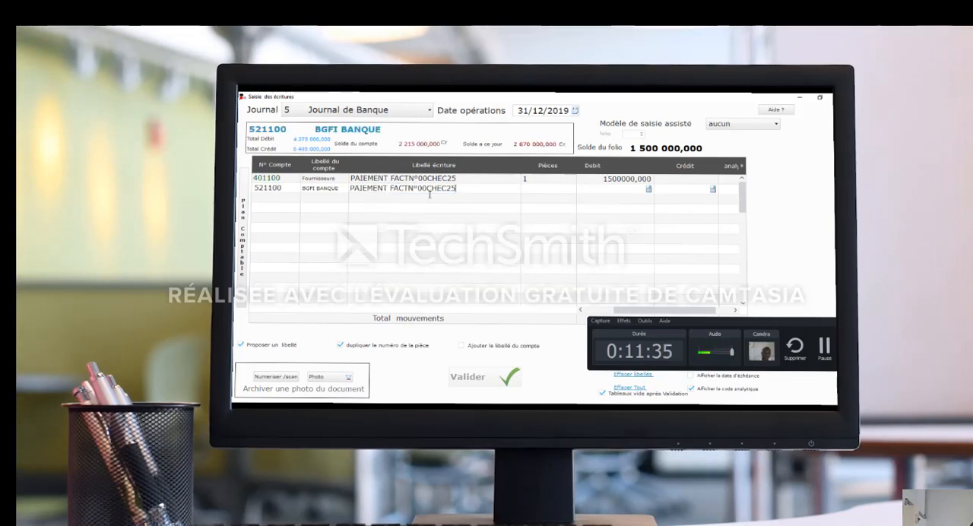
pyautogui.click(679, 189)
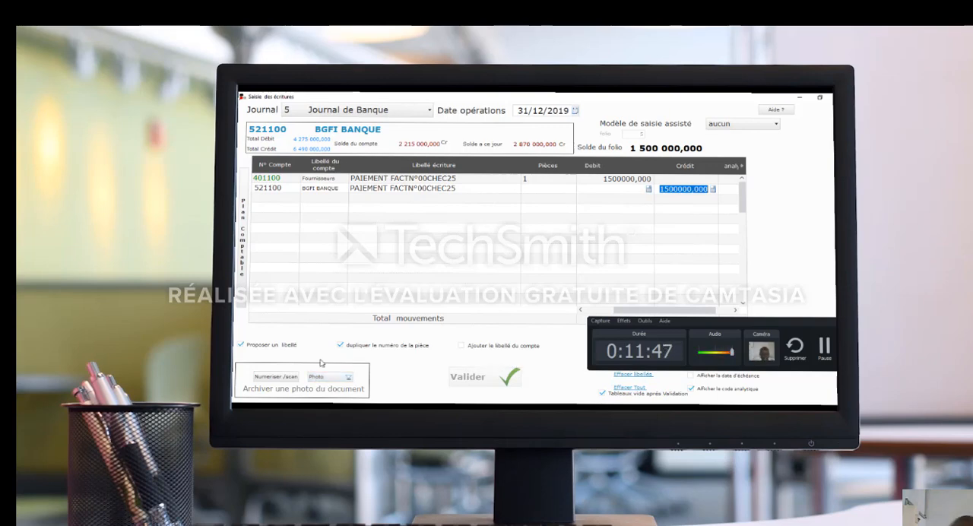
pyautogui.click(490, 380)
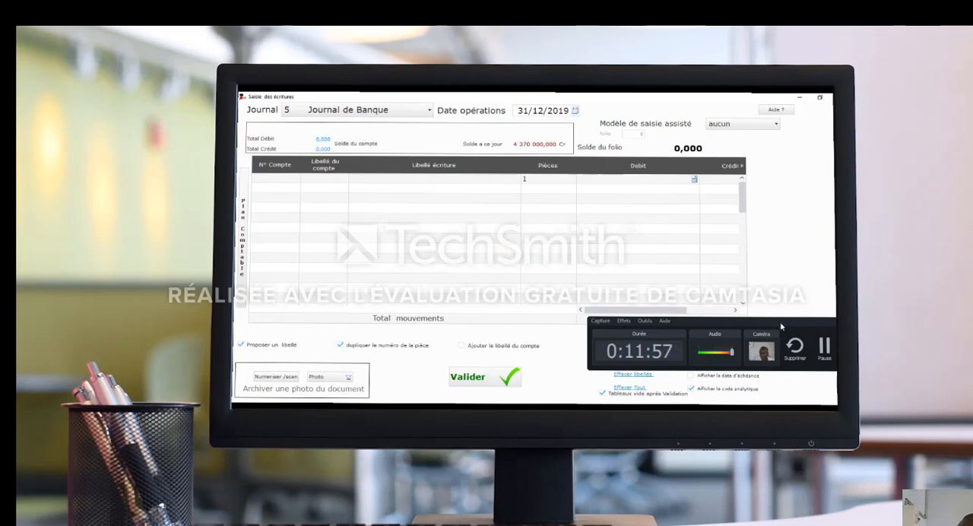
pyautogui.moveTo(665, 347); pyautogui.dragTo(544, 318)
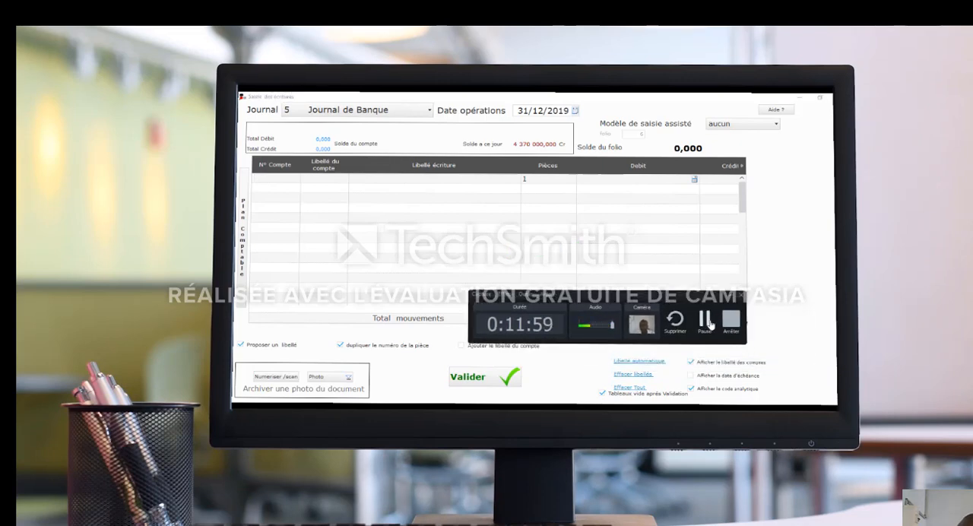